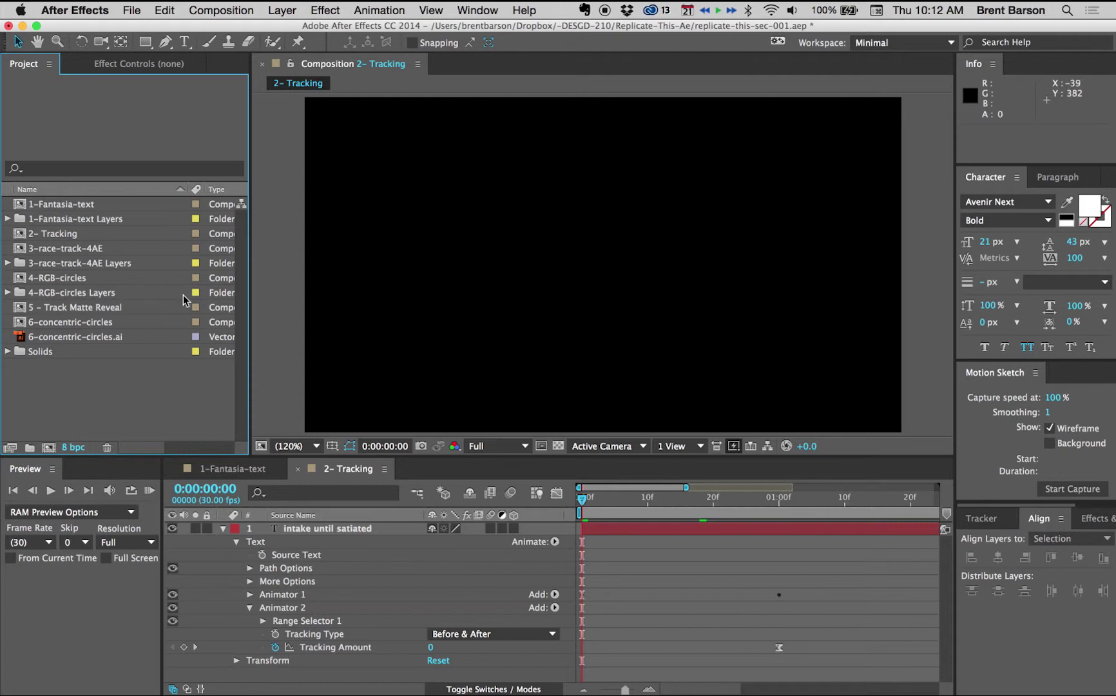
Import the 1920 x 1080 road.jpg image into the project as footage.
{"action": "left_click", "coordinate": [132, 11]}
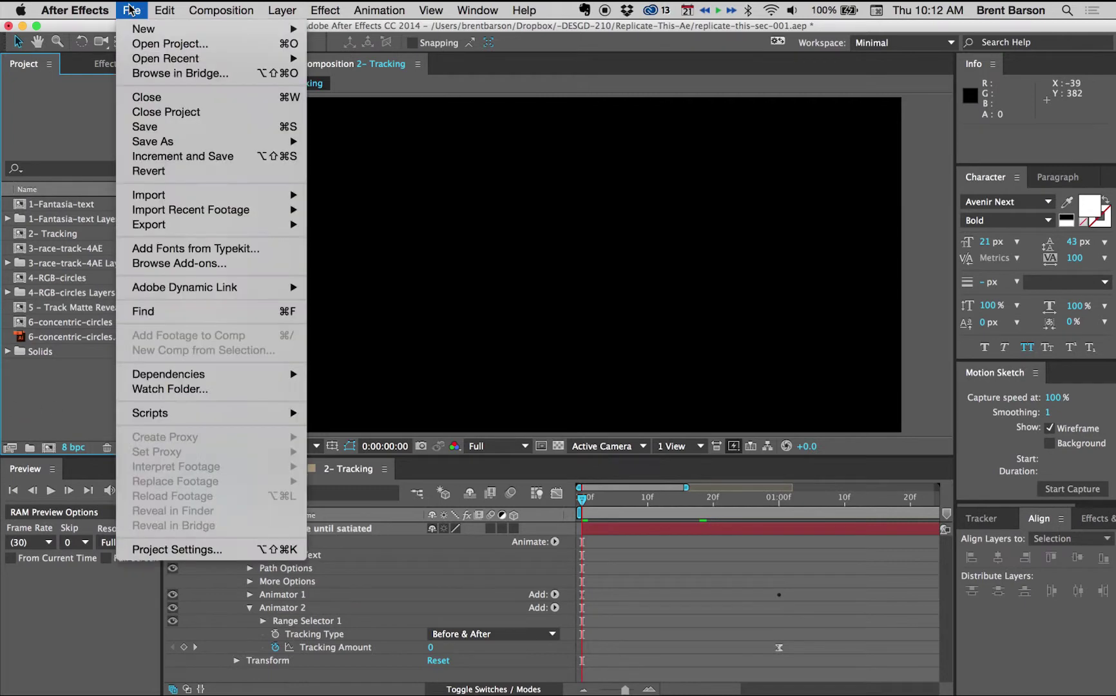
{"action": "mouse_move", "coordinate": [171, 194]}
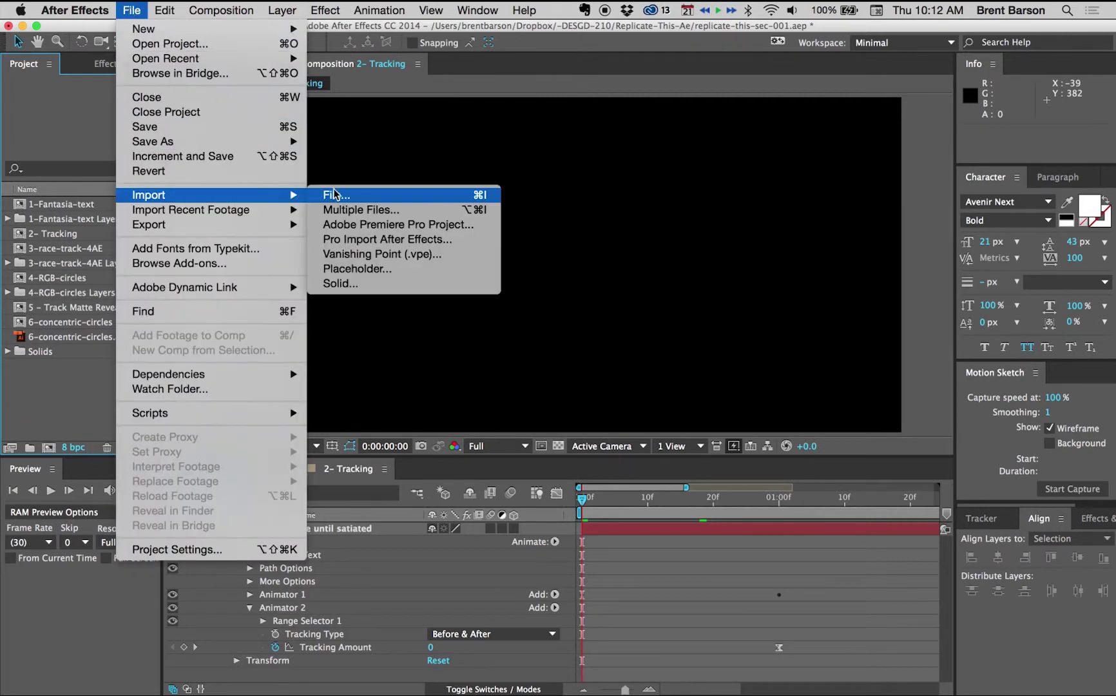
{"action": "left_click", "coordinate": [515, 192]}
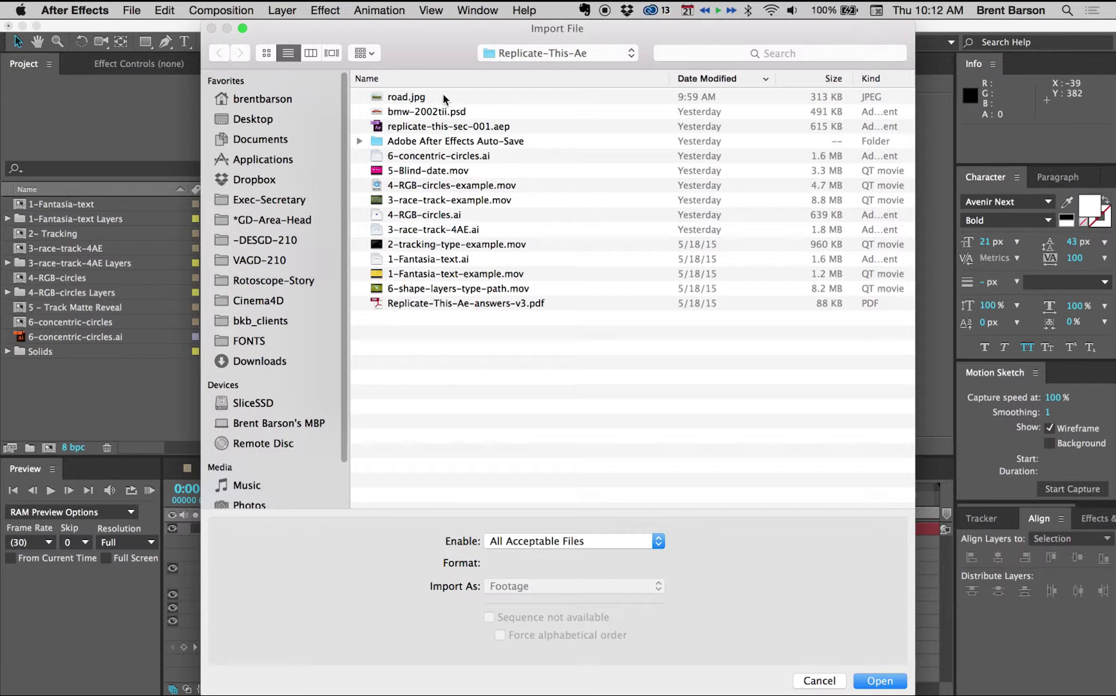
{"action": "left_click", "coordinate": [411, 97]}
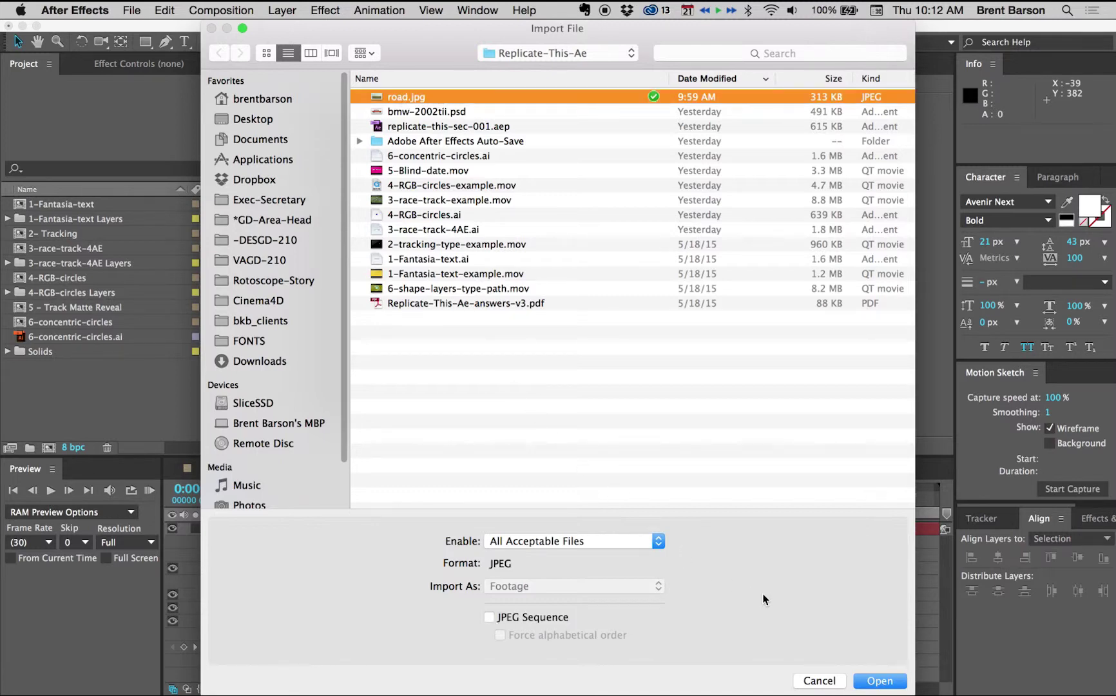
{"action": "left_click", "coordinate": [878, 681]}
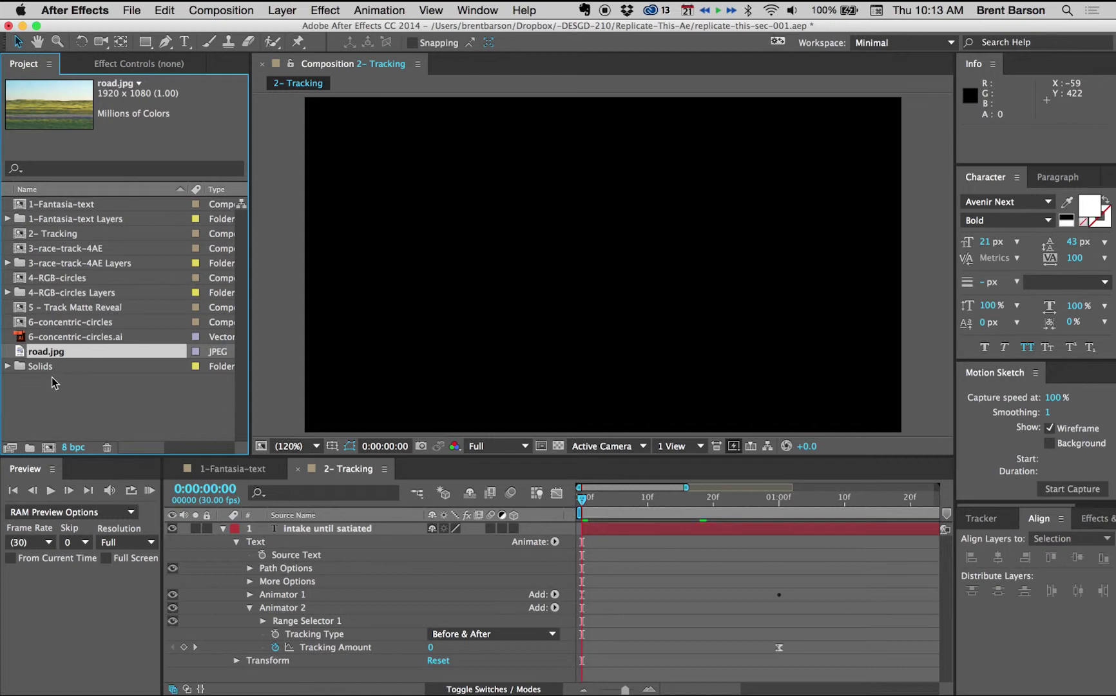
Import bmw-2002tii.psd as Composition - Retain Layer Sizes and confirm the layer options.
{"action": "left_click", "coordinate": [134, 9]}
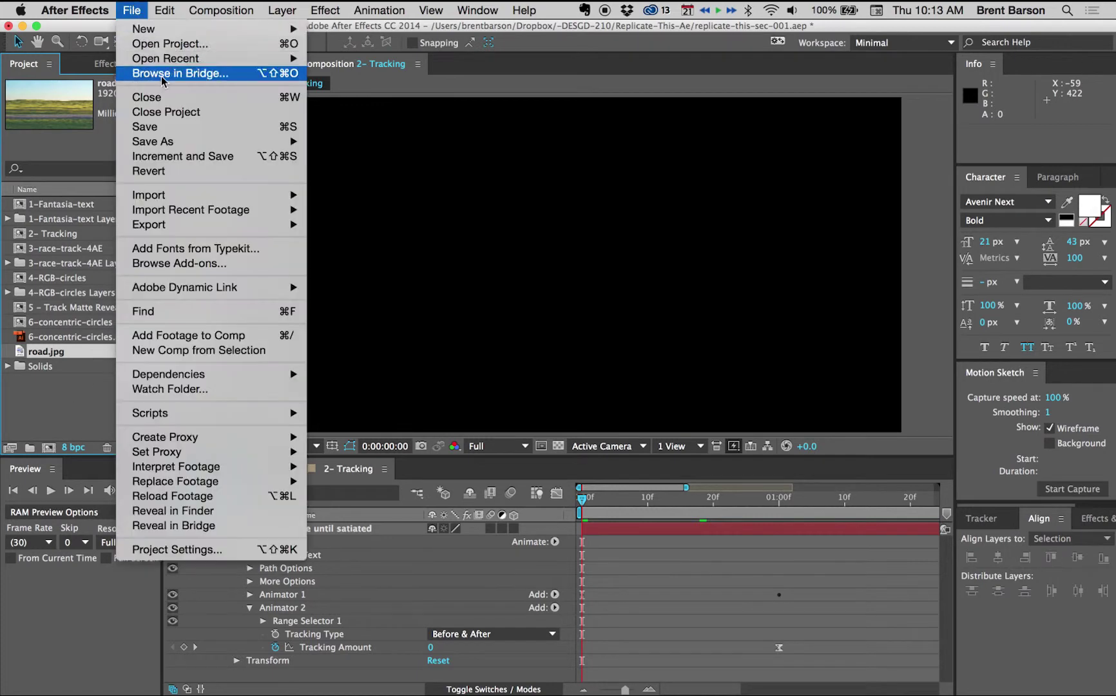
{"action": "mouse_move", "coordinate": [189, 198]}
{"action": "left_click", "coordinate": [333, 193]}
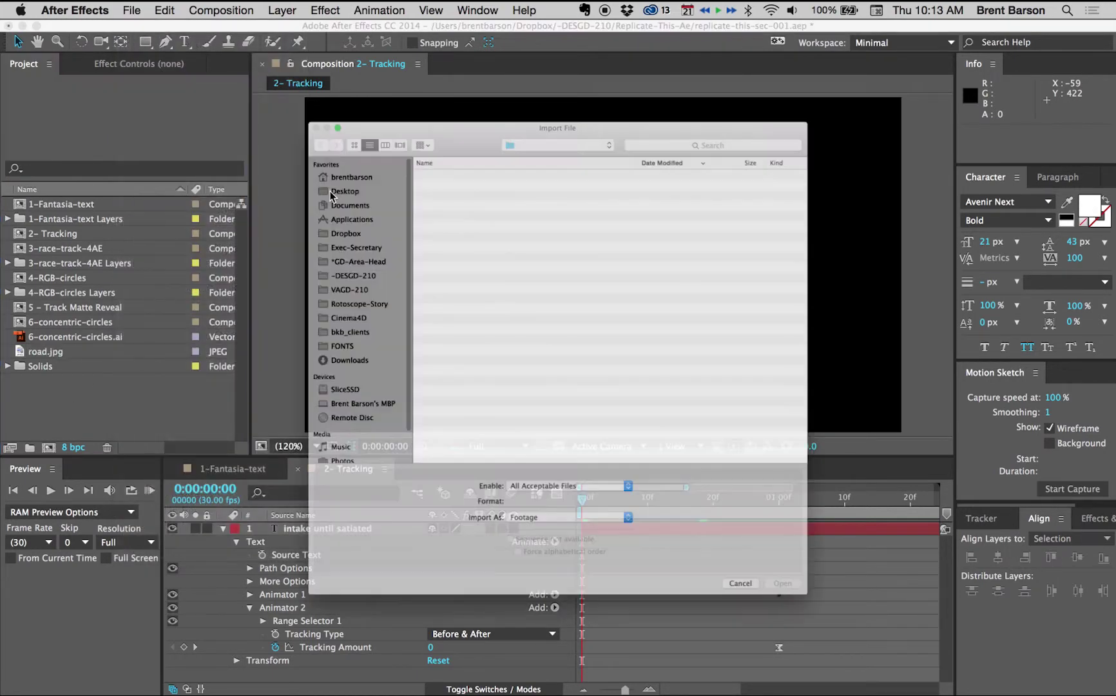
{"action": "left_click", "coordinate": [415, 109]}
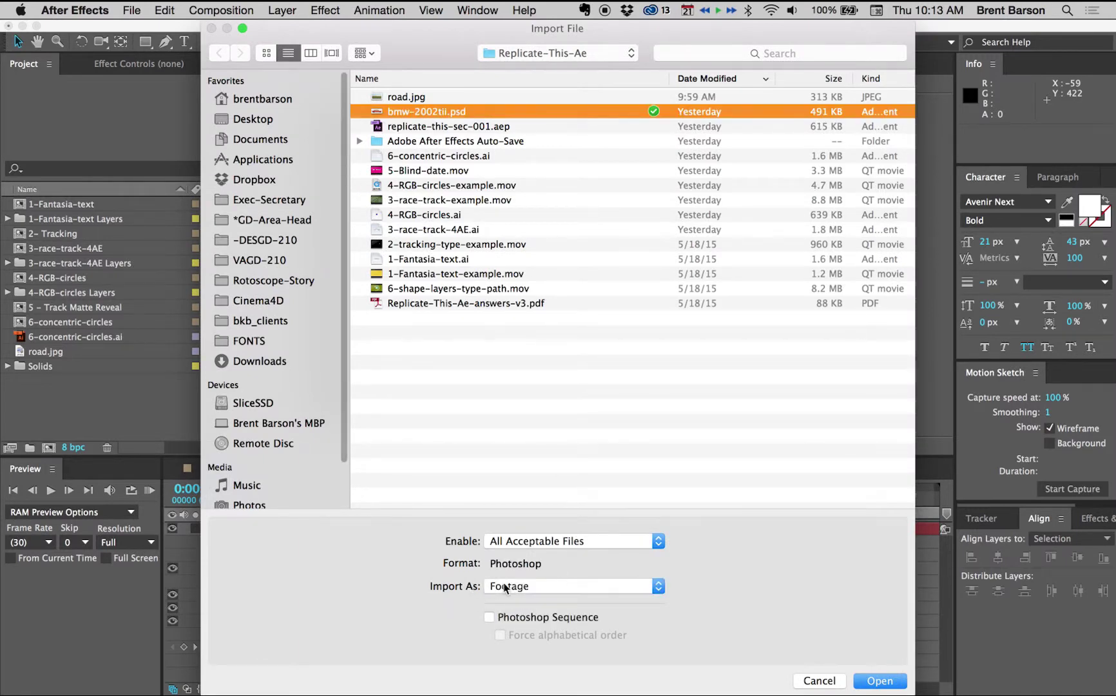
{"action": "left_click", "coordinate": [532, 585]}
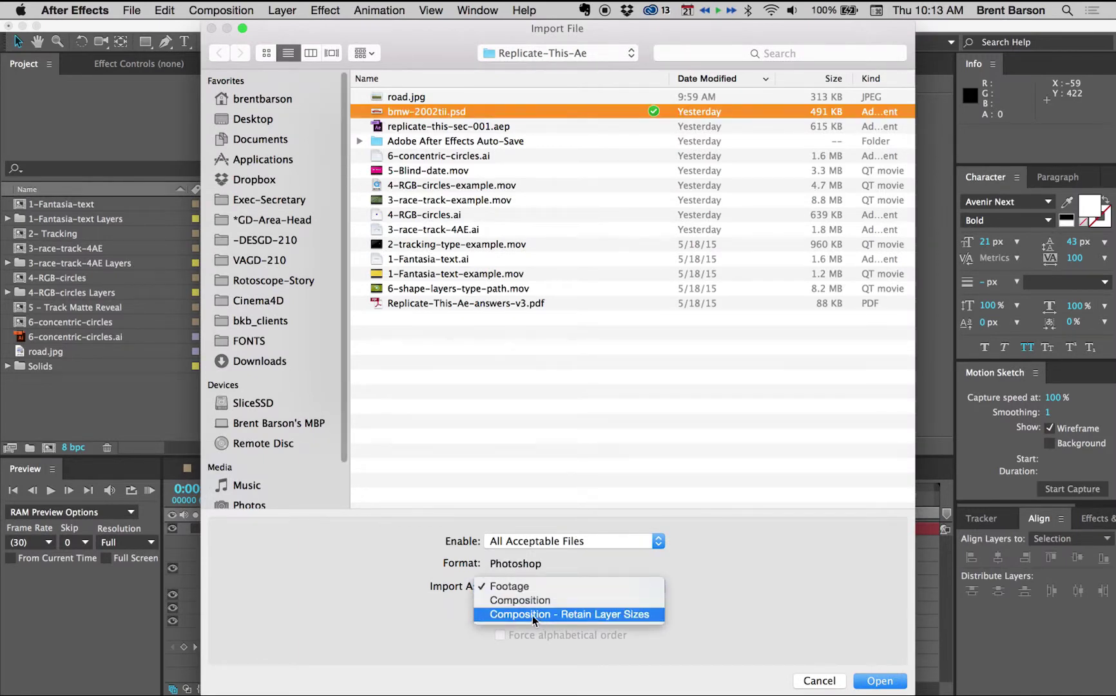
{"action": "left_click", "coordinate": [590, 615]}
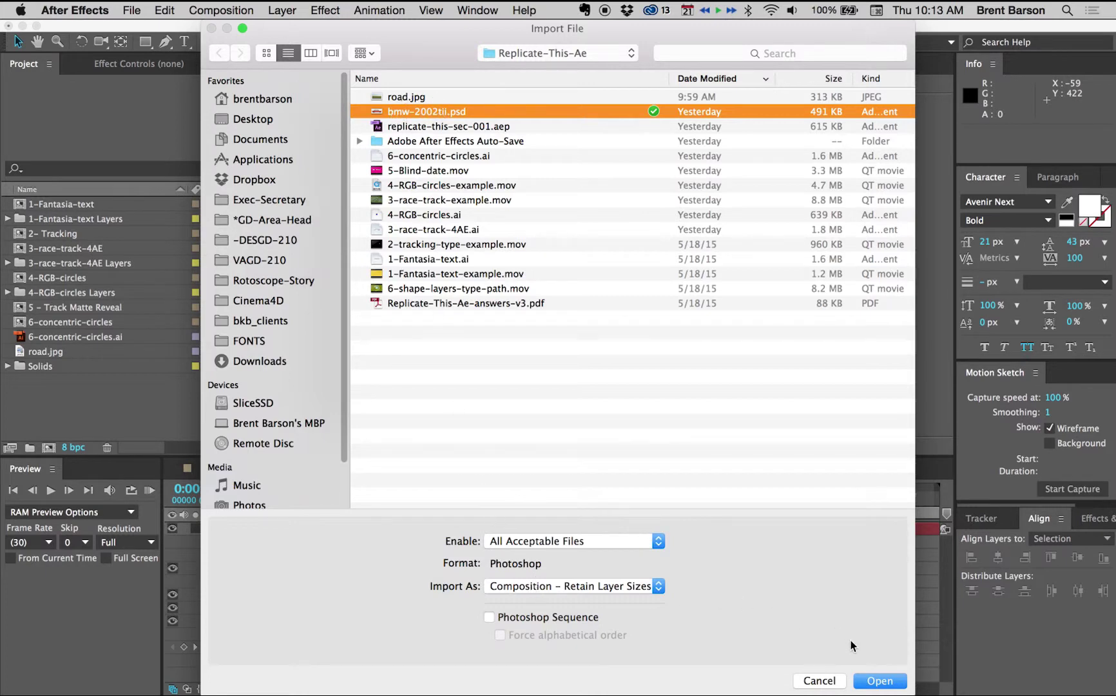
{"action": "left_click", "coordinate": [880, 681]}
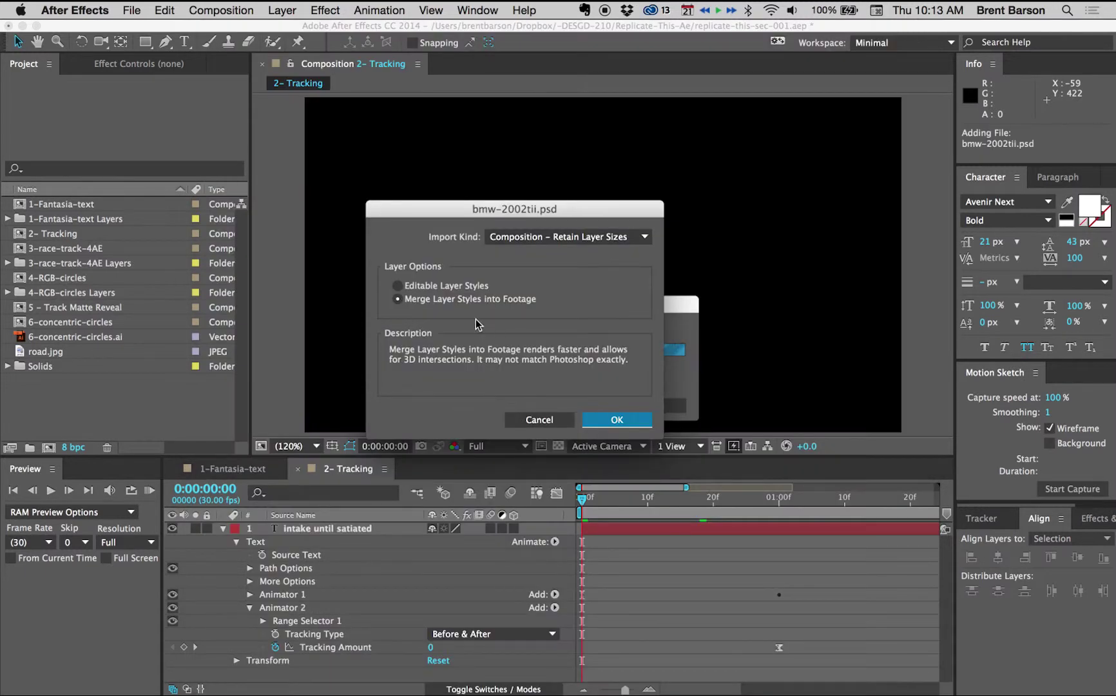
{"action": "left_click_drag", "start_coordinate": [484, 209], "coordinate": [497, 221]}
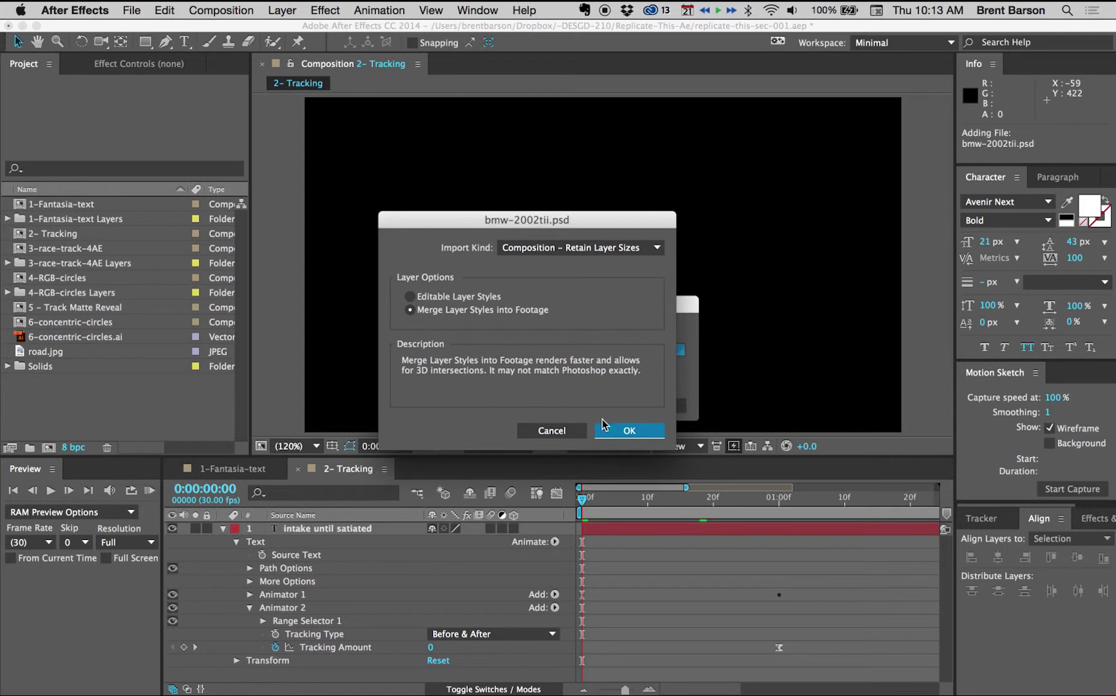
{"action": "left_click", "coordinate": [629, 430]}
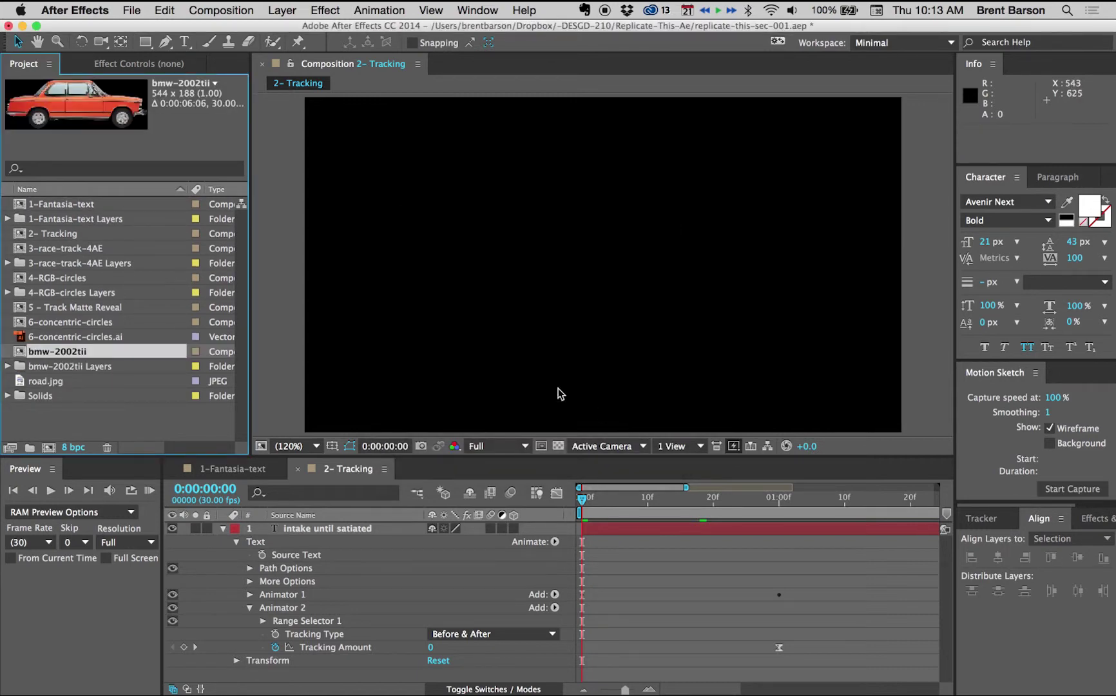
Open the bmw-2002tii comp and unlock its aspect ratio to resize it to 1920 x 1080.
{"action": "double_click", "coordinate": [57, 353]}
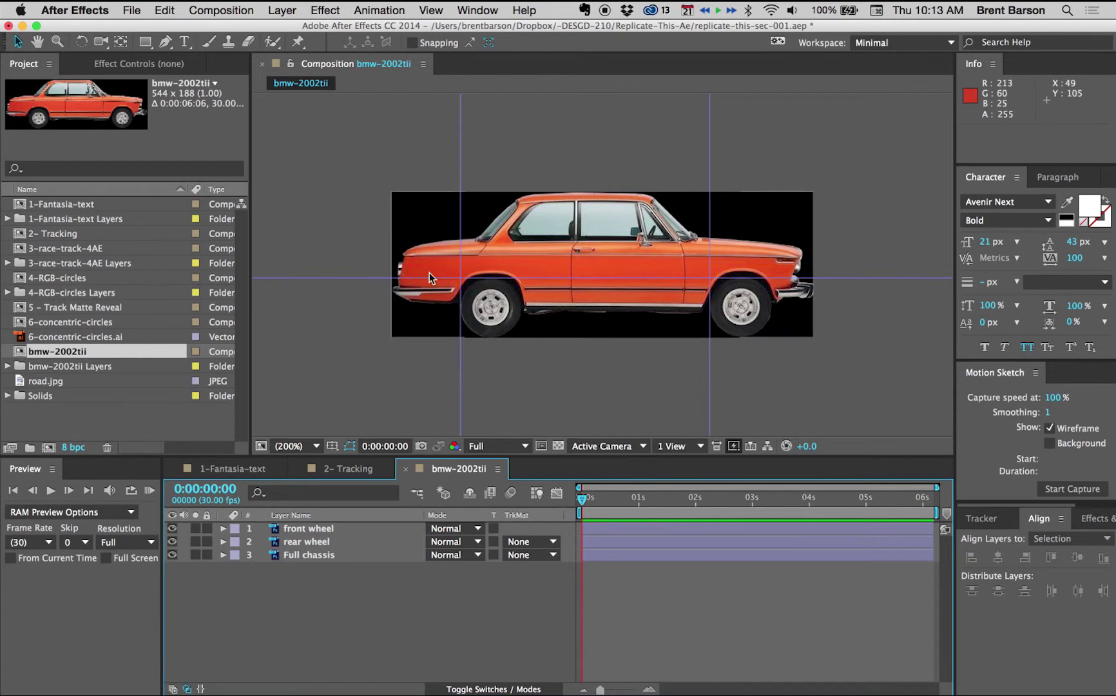
{"action": "key", "text": "comma"}
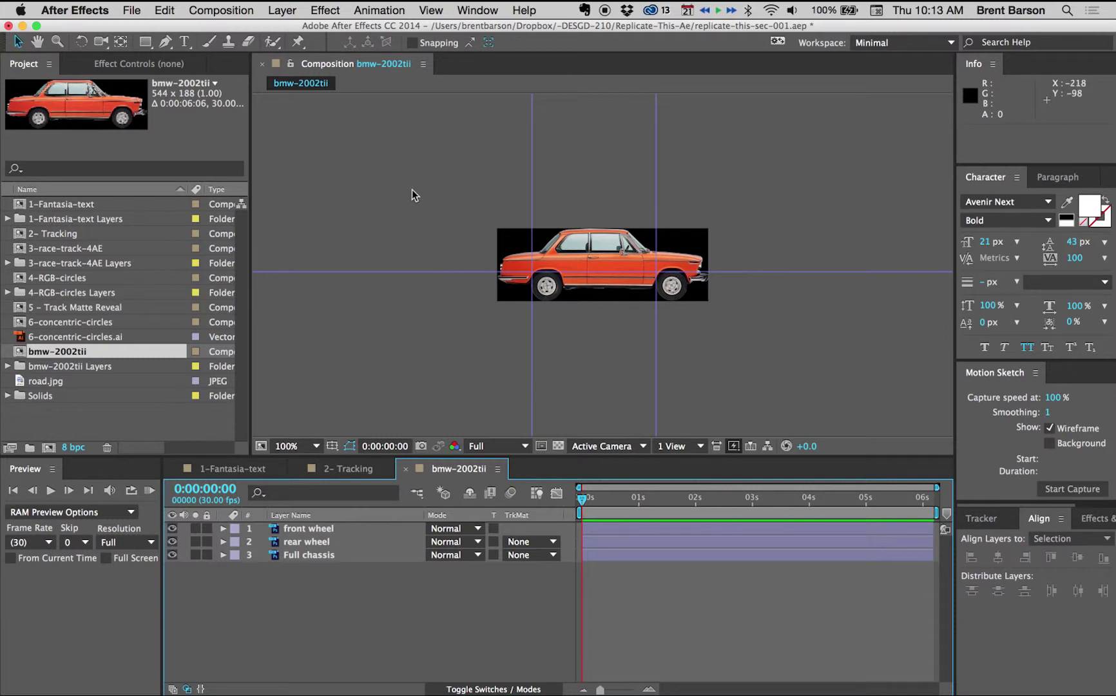
{"action": "left_click", "coordinate": [222, 9]}
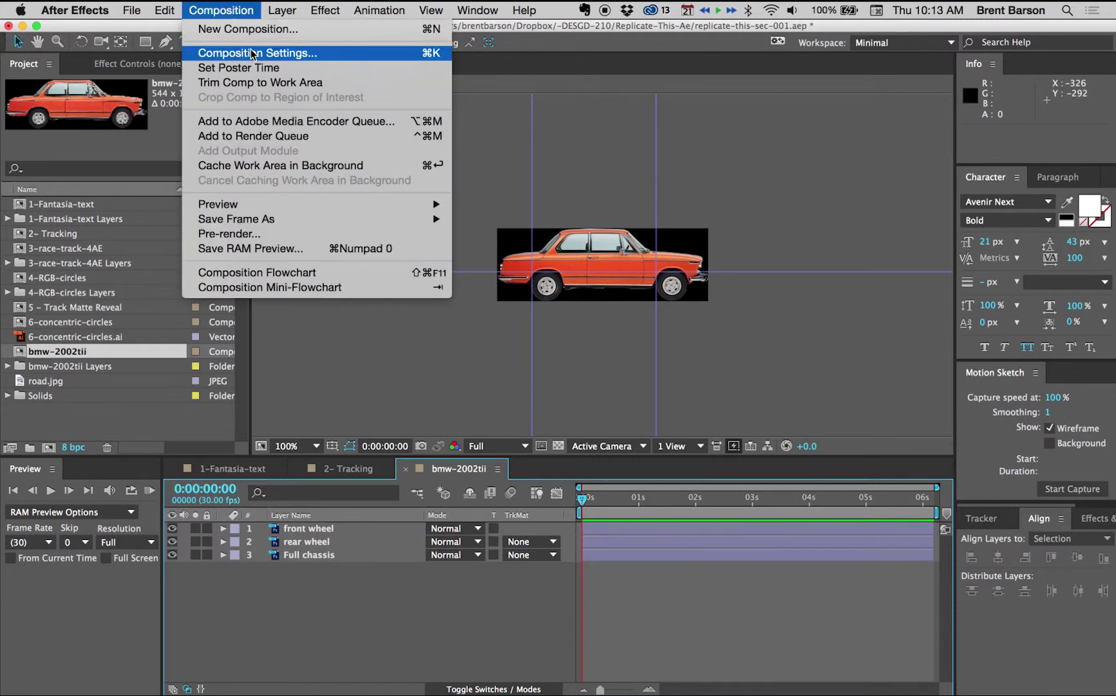
{"action": "left_click", "coordinate": [328, 55]}
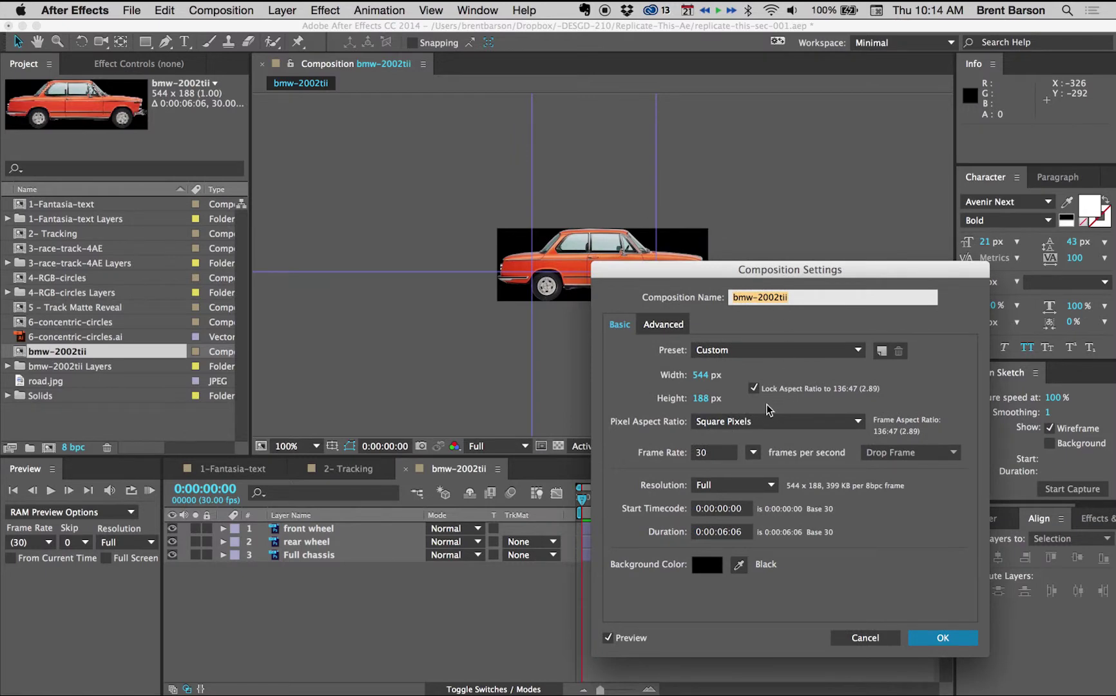
{"action": "left_click", "coordinate": [754, 389]}
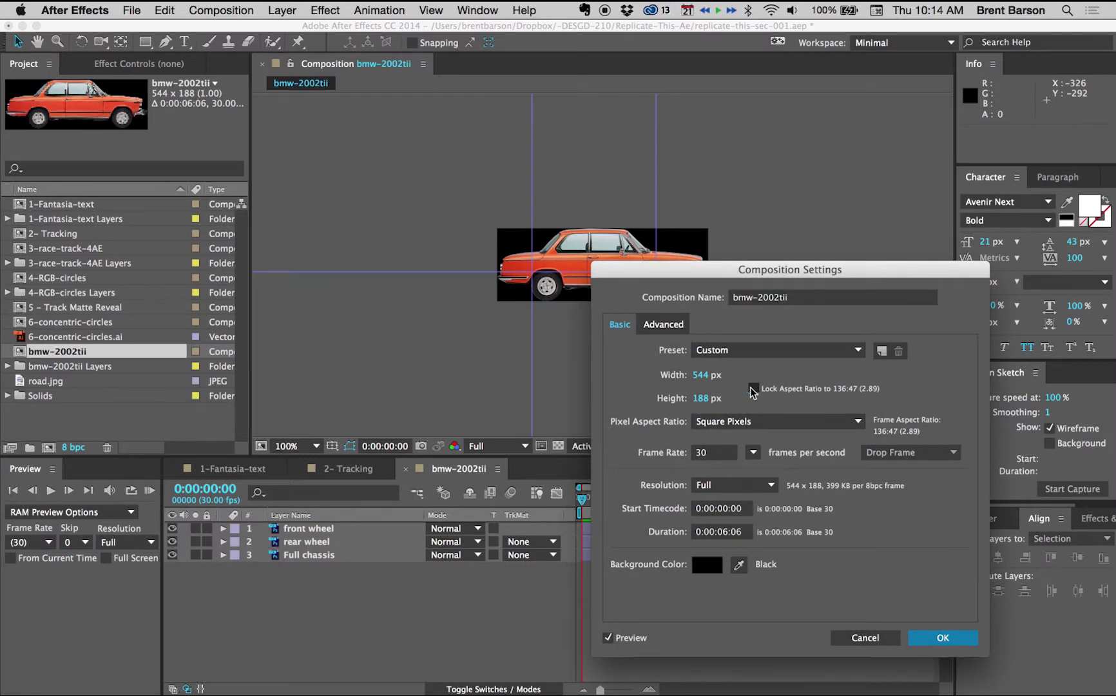
{"action": "left_click", "coordinate": [700, 374]}
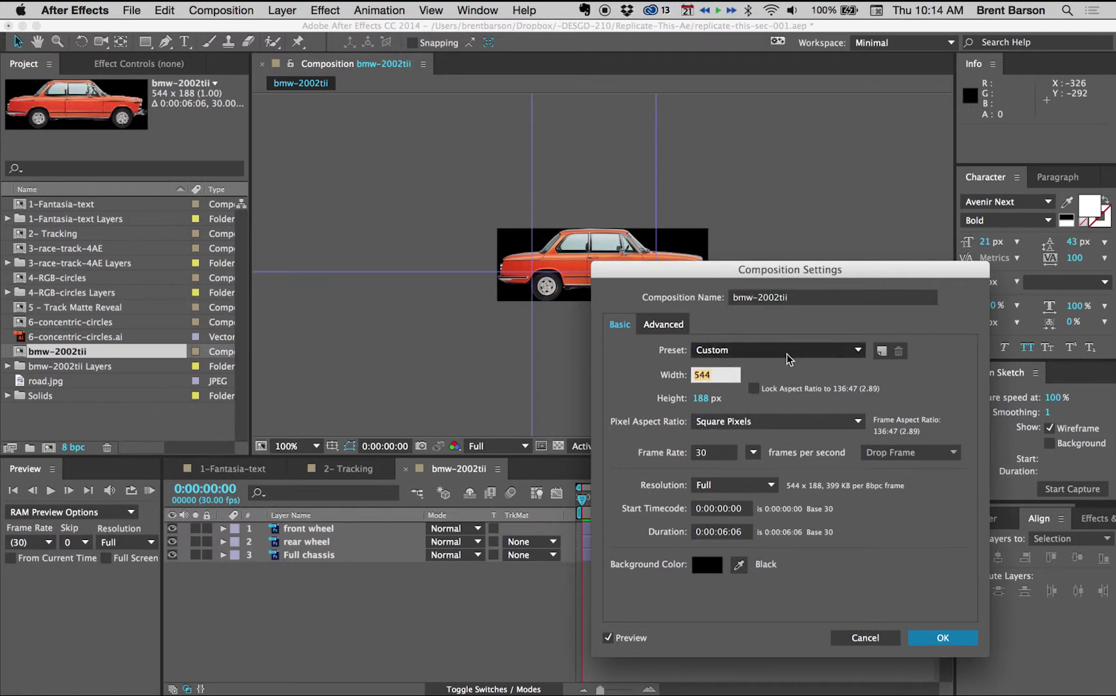
{"action": "type", "text": "1920"}
{"action": "key", "text": "Tab"}
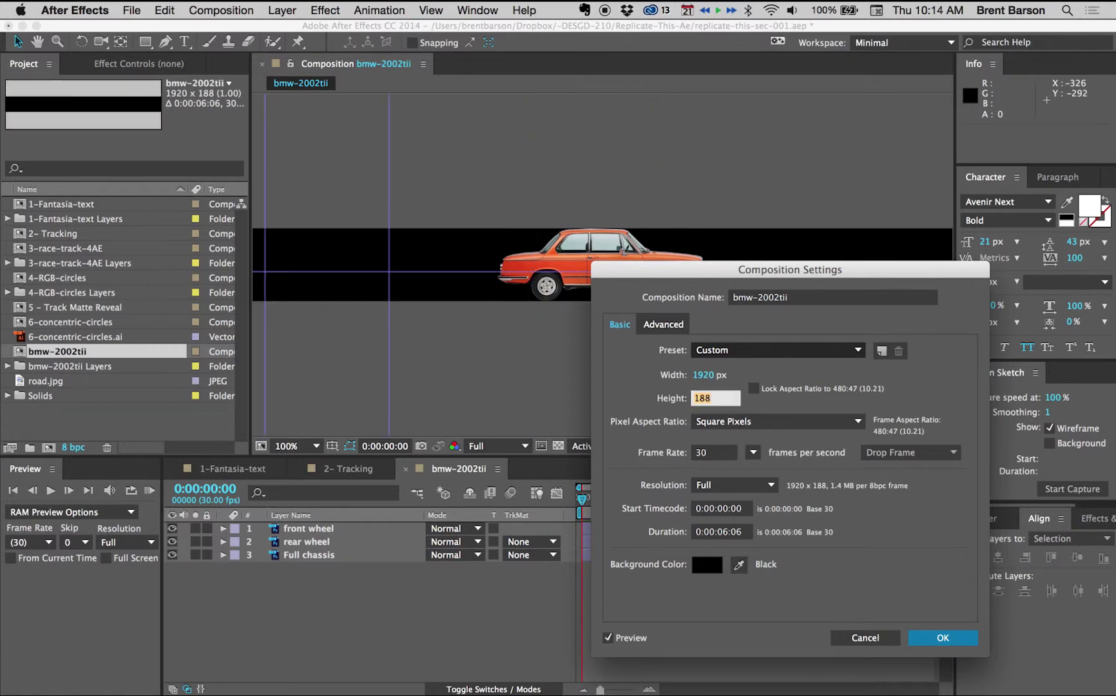
{"action": "type", "text": "1080"}
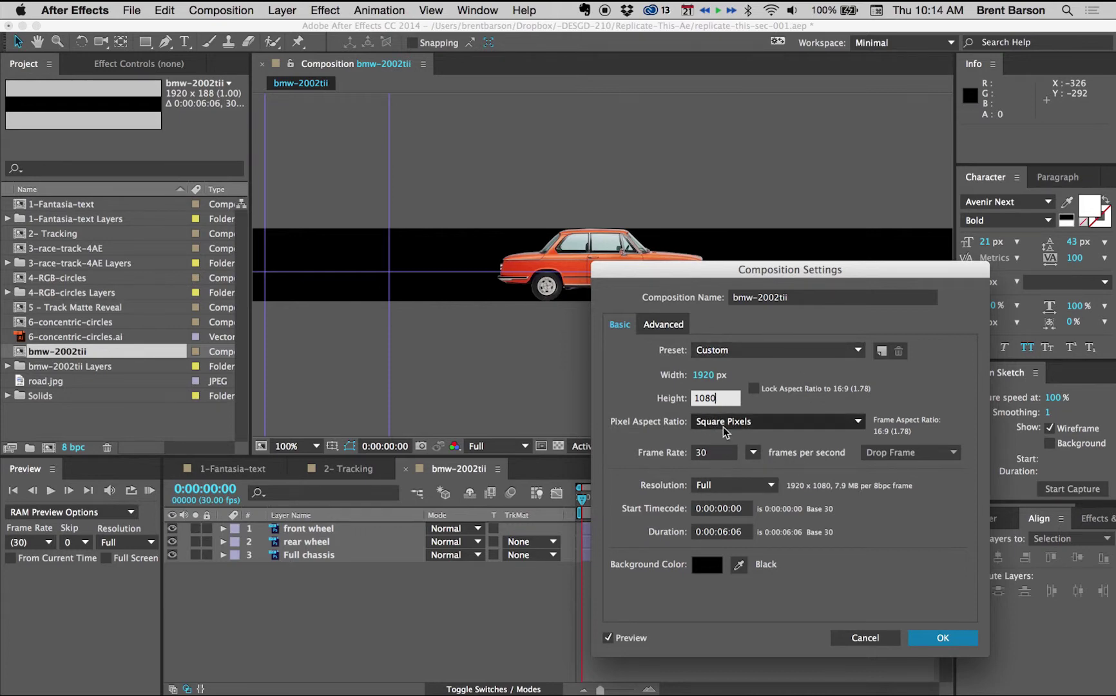
{"action": "left_click", "coordinate": [939, 638]}
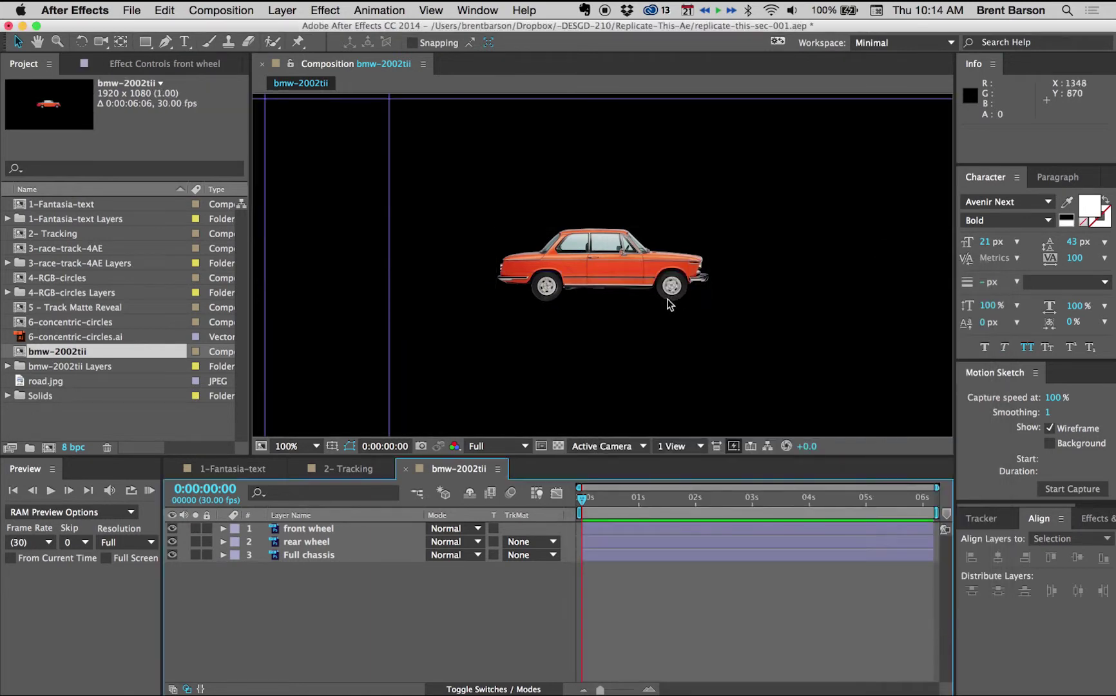
Pan the viewer and drag the two vertical guides off the composition frame.
{"action": "scroll", "coordinate": [661, 294], "scroll_direction": "down", "scroll_amount": 2}
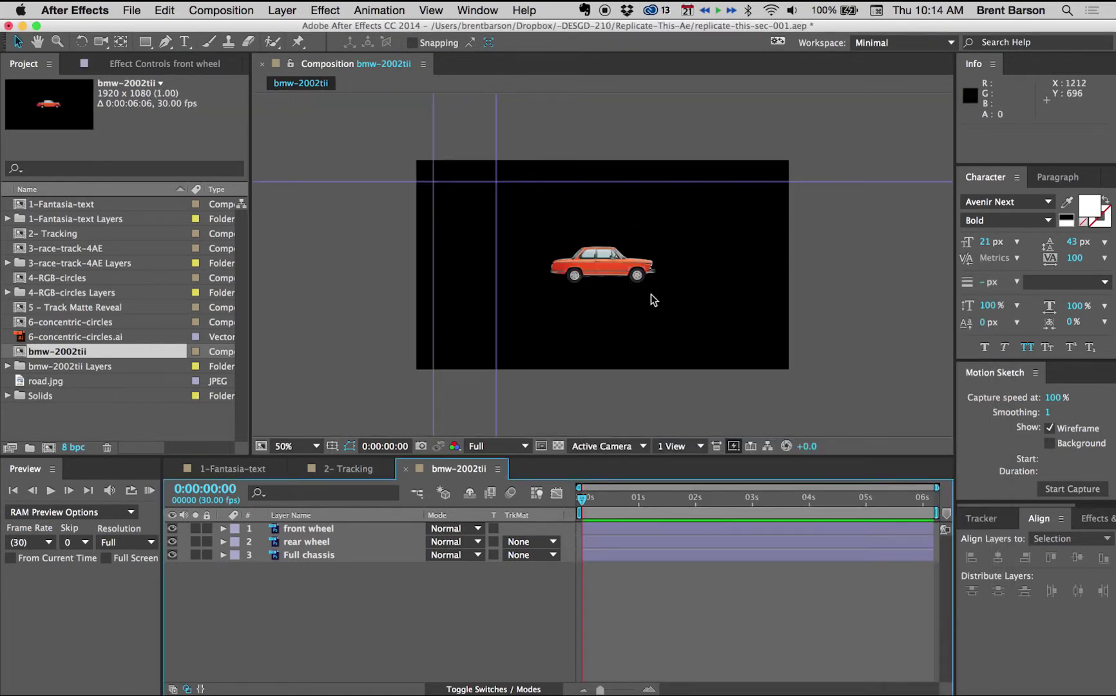
{"action": "key", "text": "h"}
{"action": "left_click_drag", "start_coordinate": [631, 321], "coordinate": [566, 310]}
{"action": "key", "text": "v"}
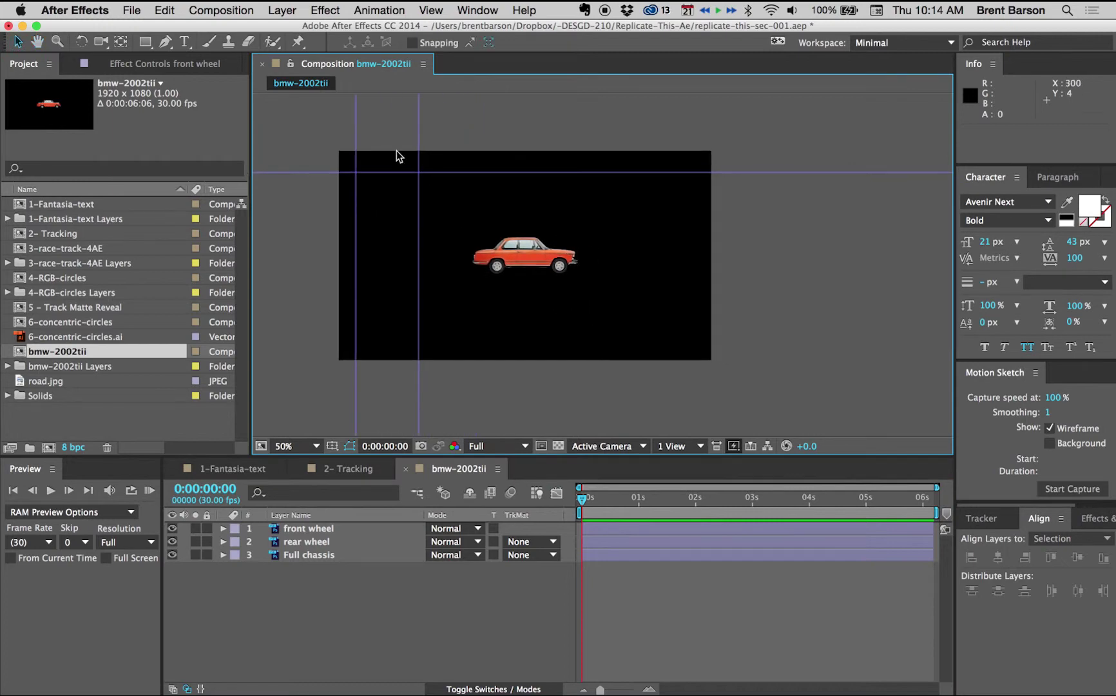
{"action": "right_click", "coordinate": [418, 140]}
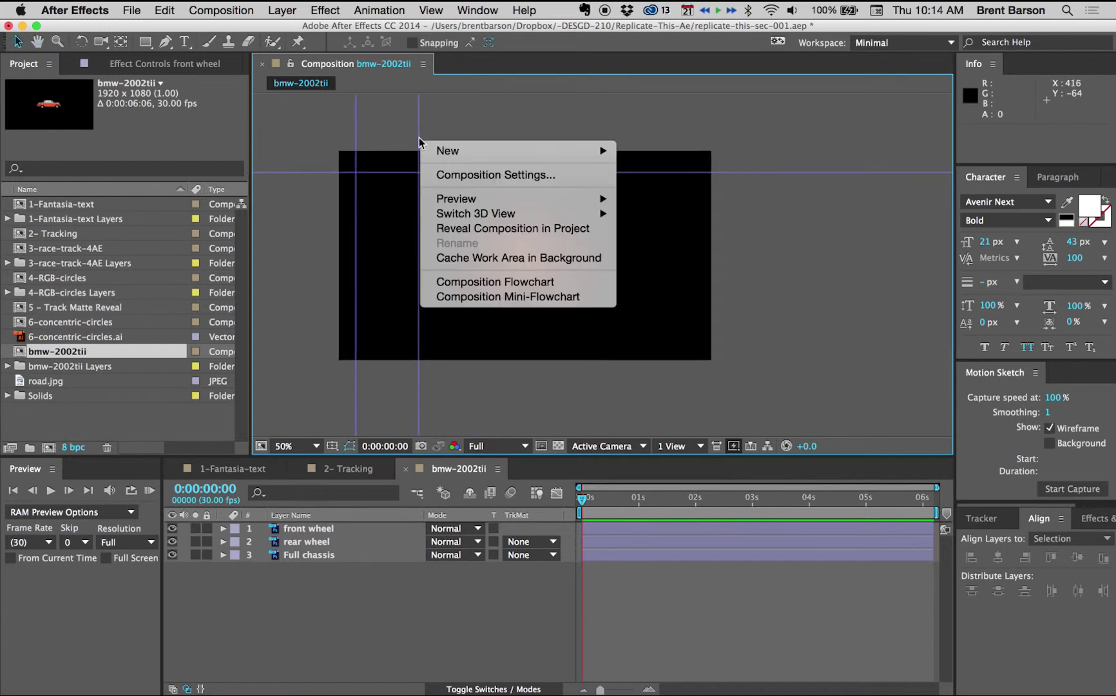
{"action": "left_click", "coordinate": [418, 138]}
{"action": "left_click_drag", "start_coordinate": [419, 138], "coordinate": [261, 143]}
{"action": "left_click_drag", "start_coordinate": [356, 138], "coordinate": [311, 90]}
Fit the whole composition in the viewer, leaving magnification at 80.2%.
{"action": "left_click_drag", "start_coordinate": [518, 278], "coordinate": [545, 288]}
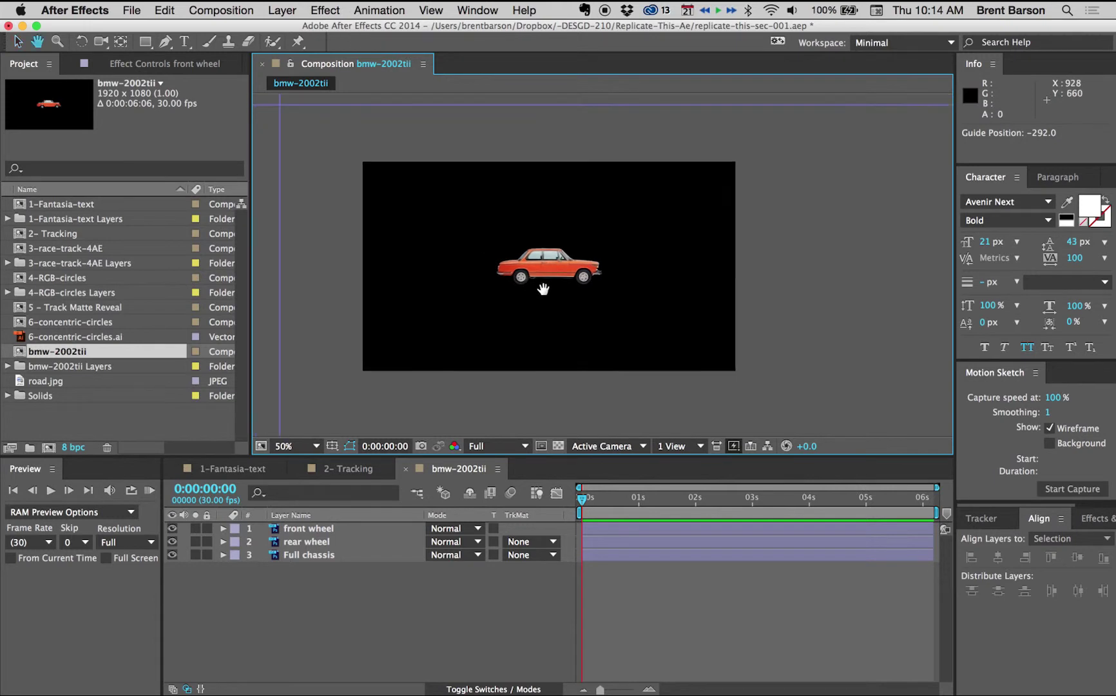
{"action": "key", "text": "shift+slash"}
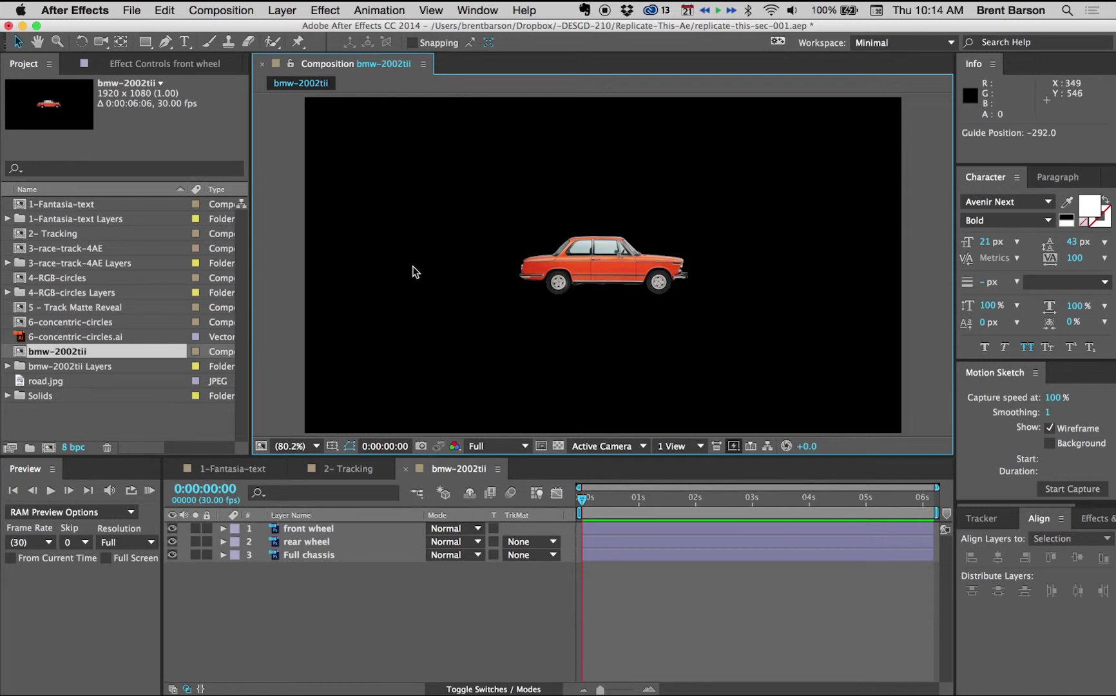
{"action": "left_click", "coordinate": [290, 447]}
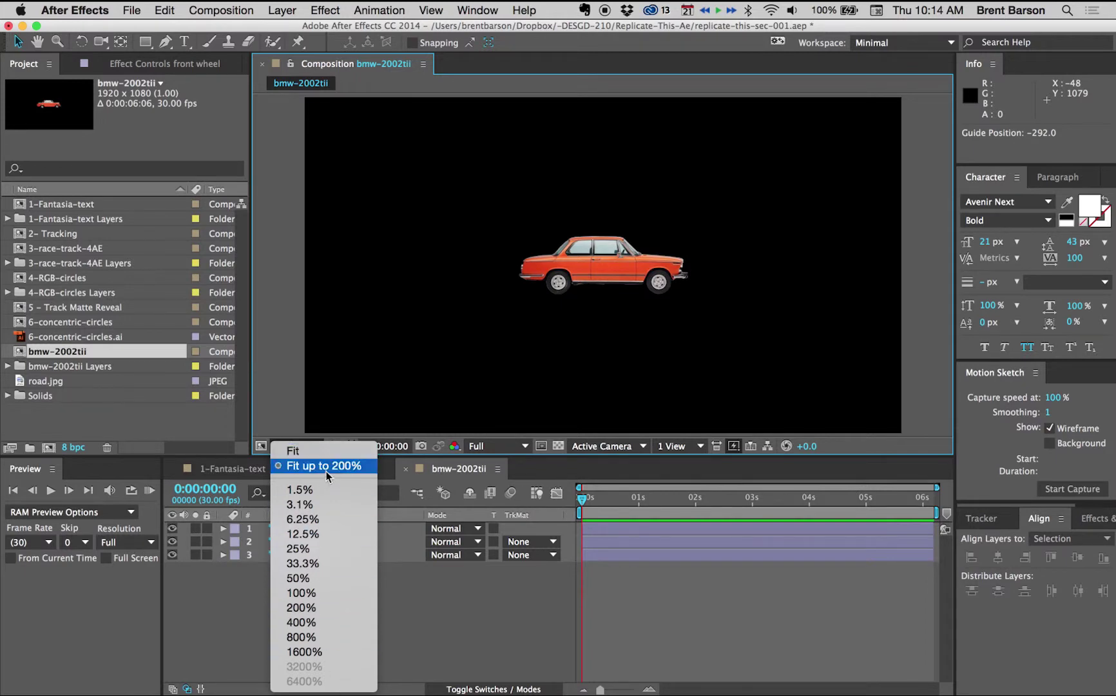
{"action": "left_click", "coordinate": [279, 376]}
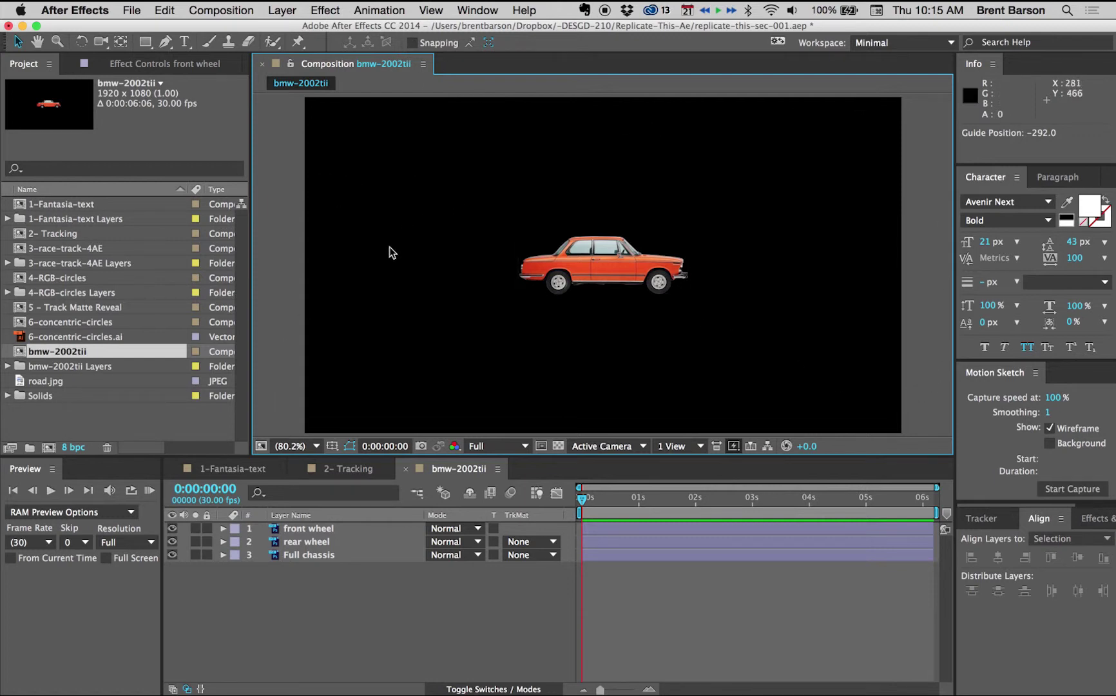
{"action": "left_click", "coordinate": [298, 447]}
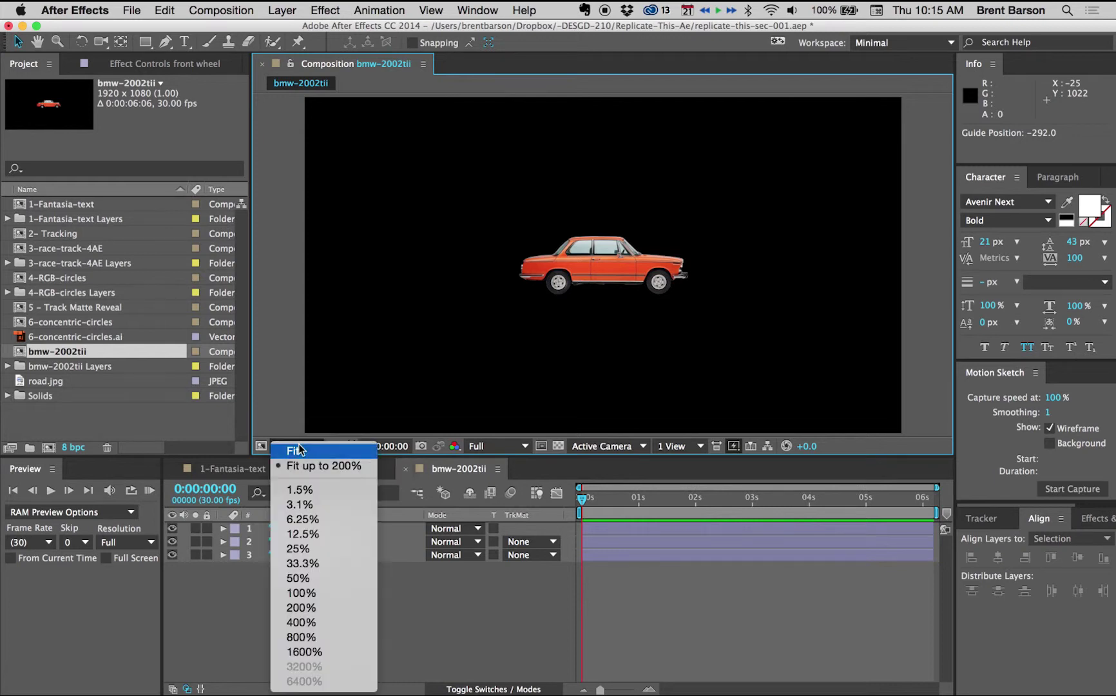
{"action": "left_click", "coordinate": [281, 403]}
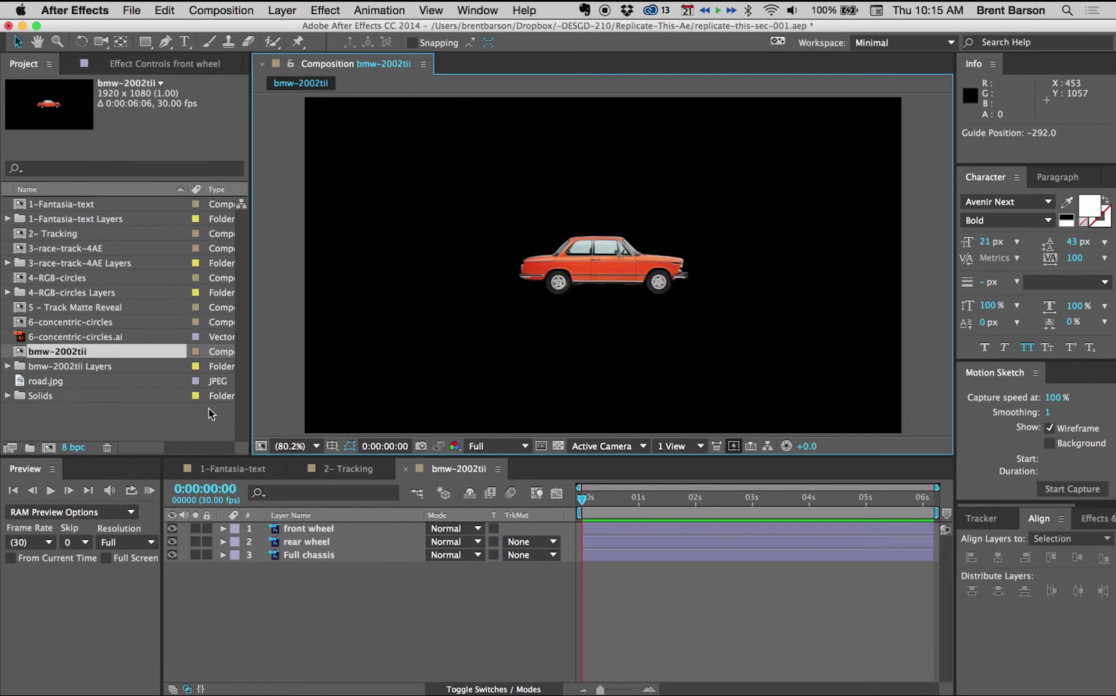
Drag road.jpg into the timeline below the Full chassis layer as the background.
{"action": "left_click", "coordinate": [41, 382]}
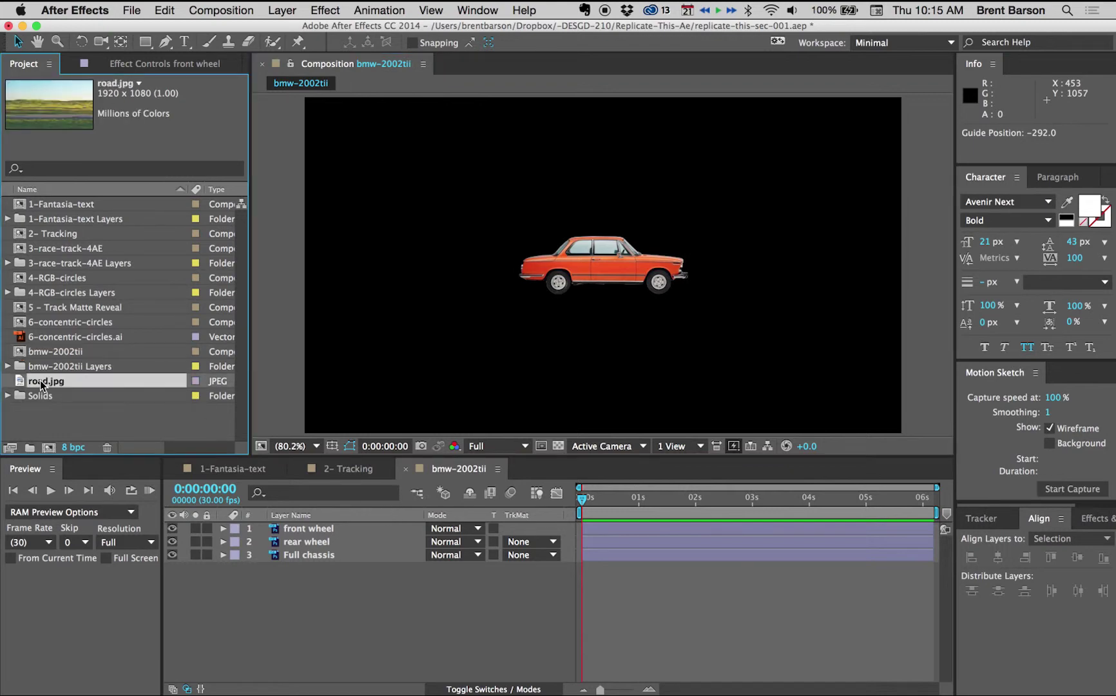
{"action": "left_click_drag", "start_coordinate": [42, 385], "coordinate": [695, 559]}
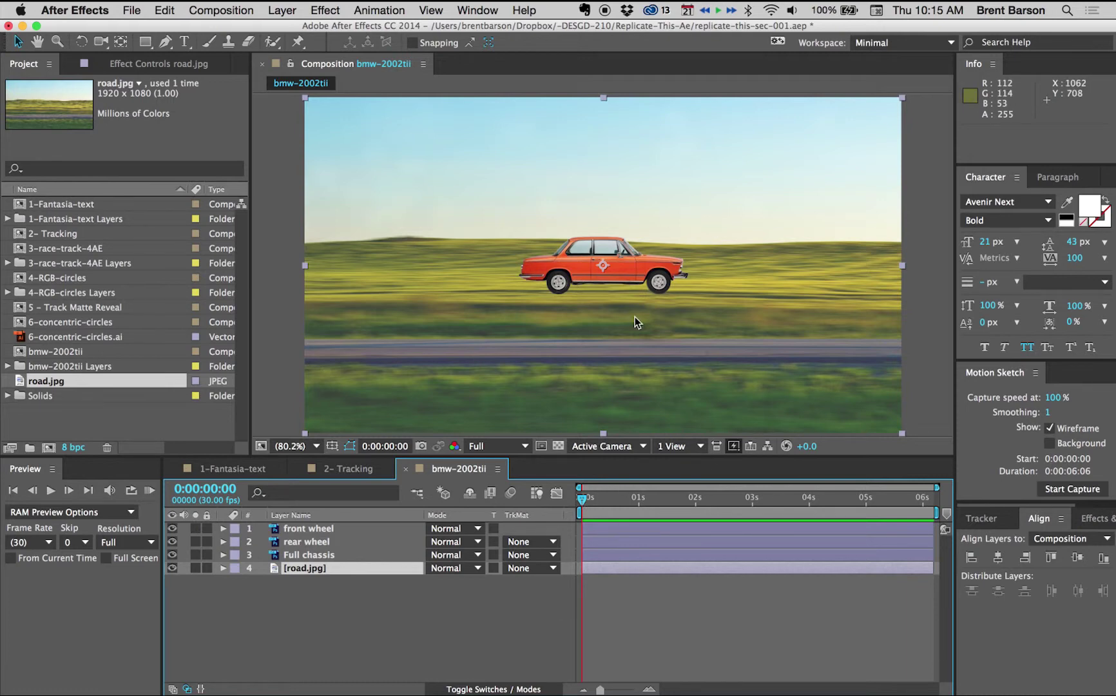
{"action": "left_click", "coordinate": [304, 530]}
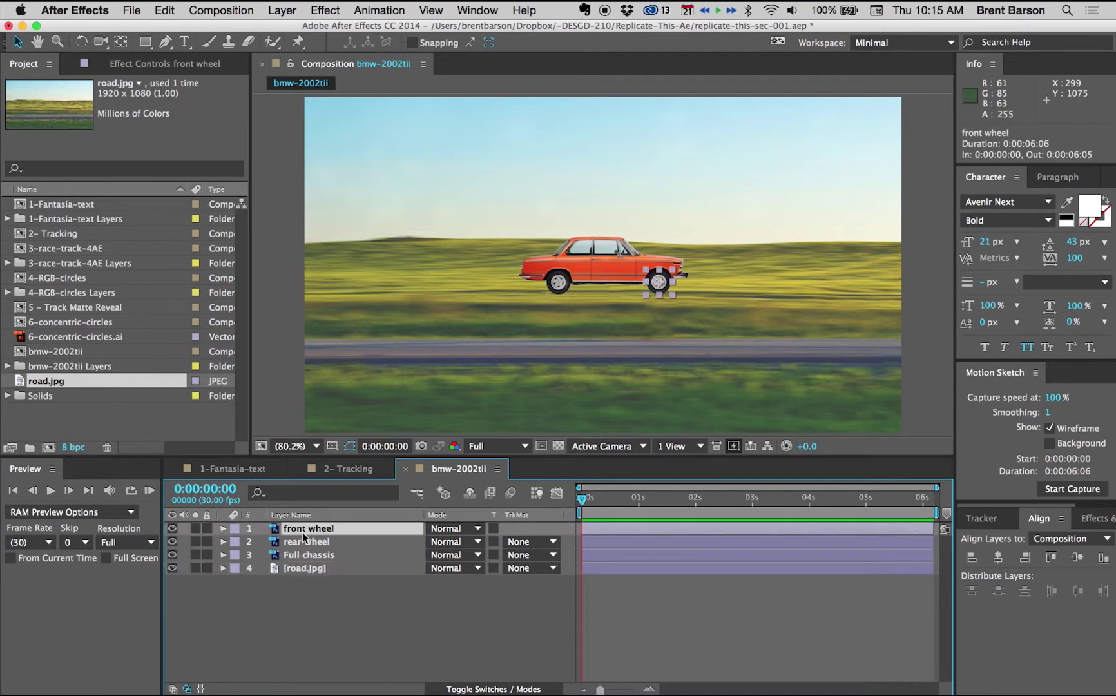
Move the front wheel, rear wheel and Full chassis layers together down-left onto the road.
{"action": "left_click", "coordinate": [306, 556], "text": "shift"}
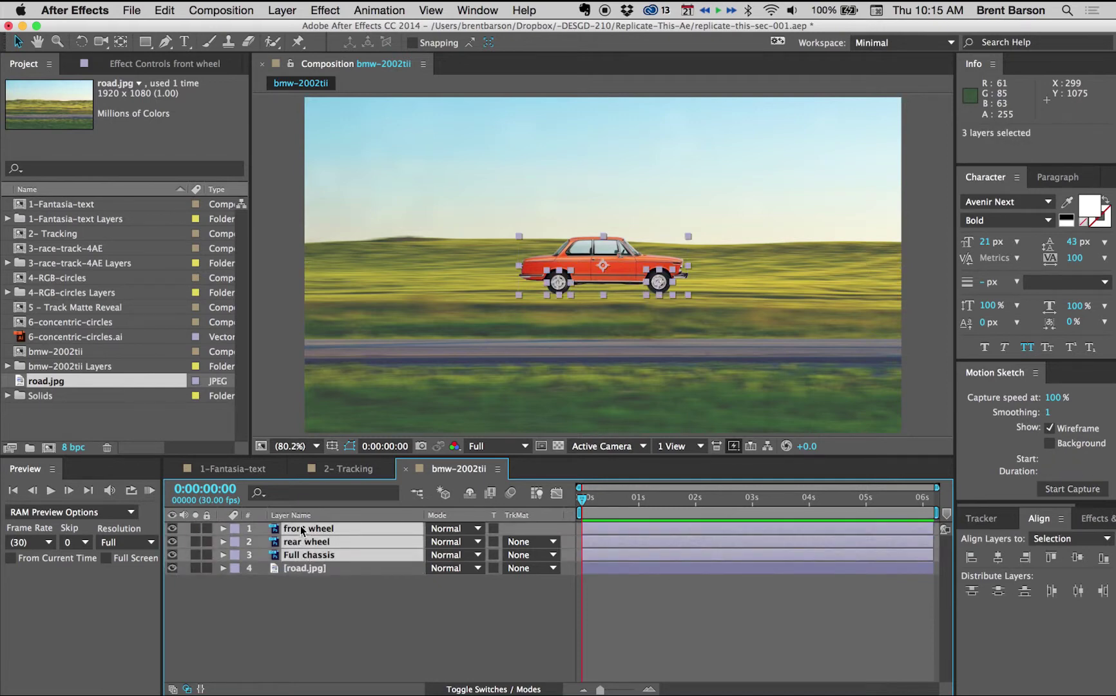
{"action": "left_click_drag", "start_coordinate": [591, 265], "coordinate": [386, 325]}
{"action": "left_click", "coordinate": [304, 635]}
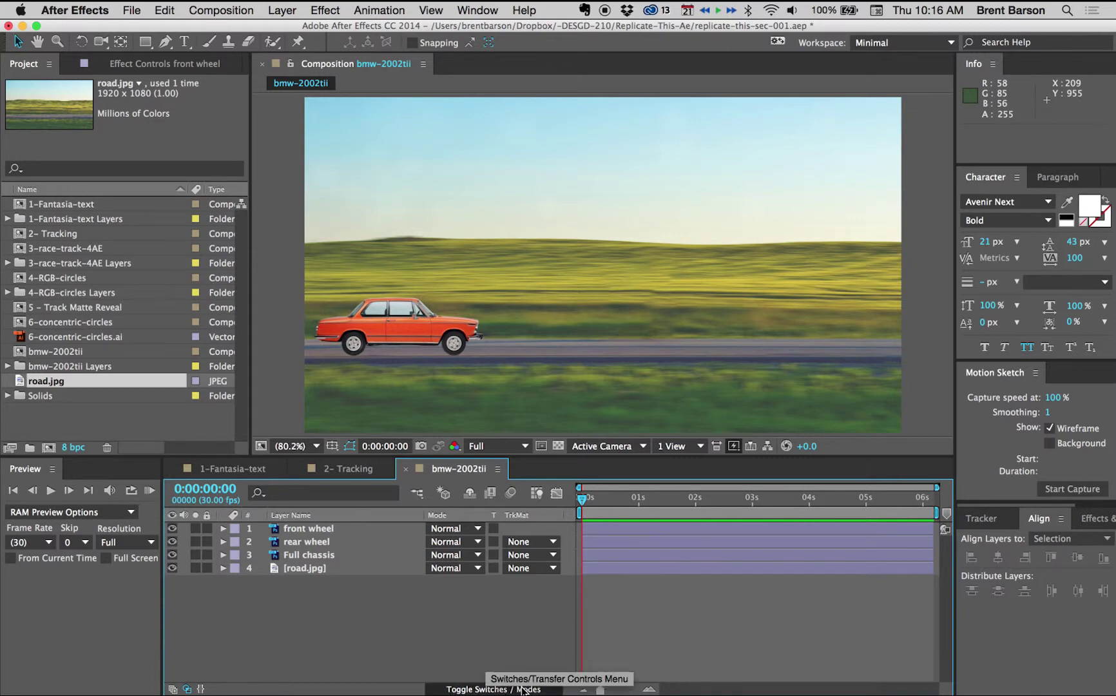
Show the layer switch columns and add the Parent column to the timeline.
{"action": "left_click", "coordinate": [475, 690]}
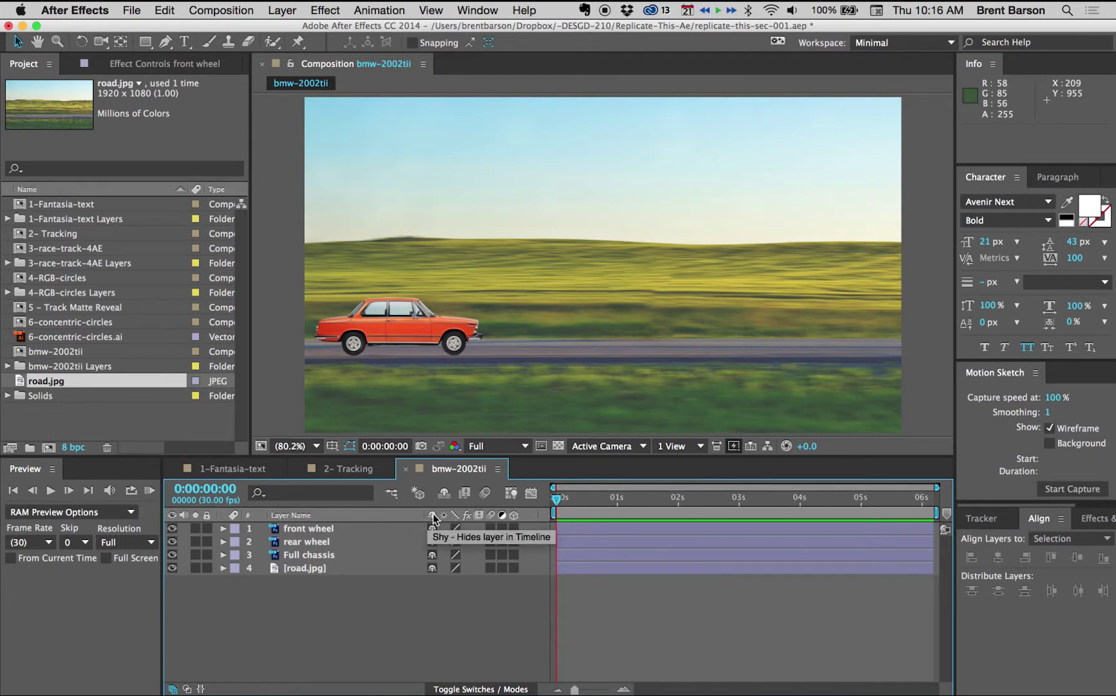
{"action": "right_click", "coordinate": [528, 518]}
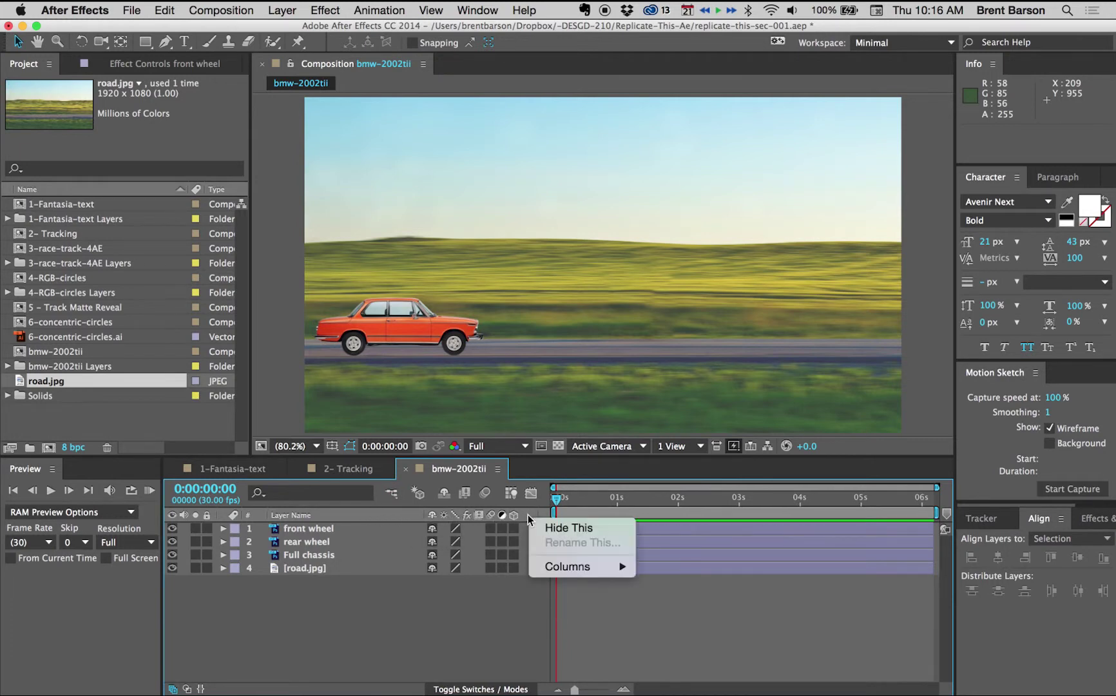
{"action": "mouse_move", "coordinate": [559, 567]}
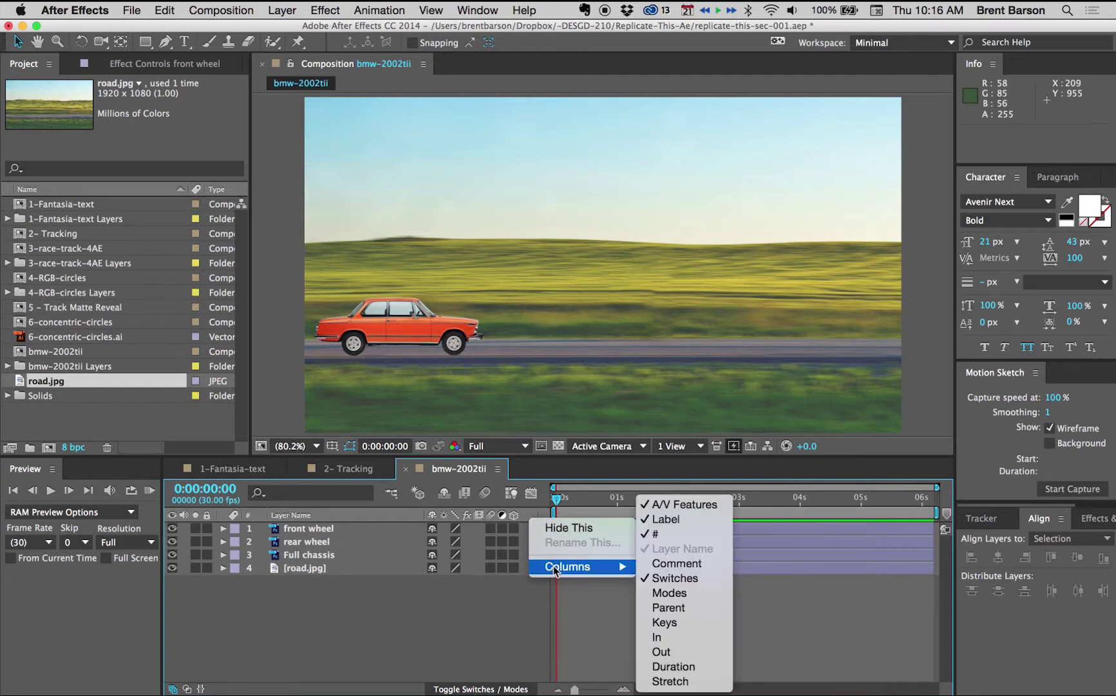
{"action": "left_click", "coordinate": [674, 608]}
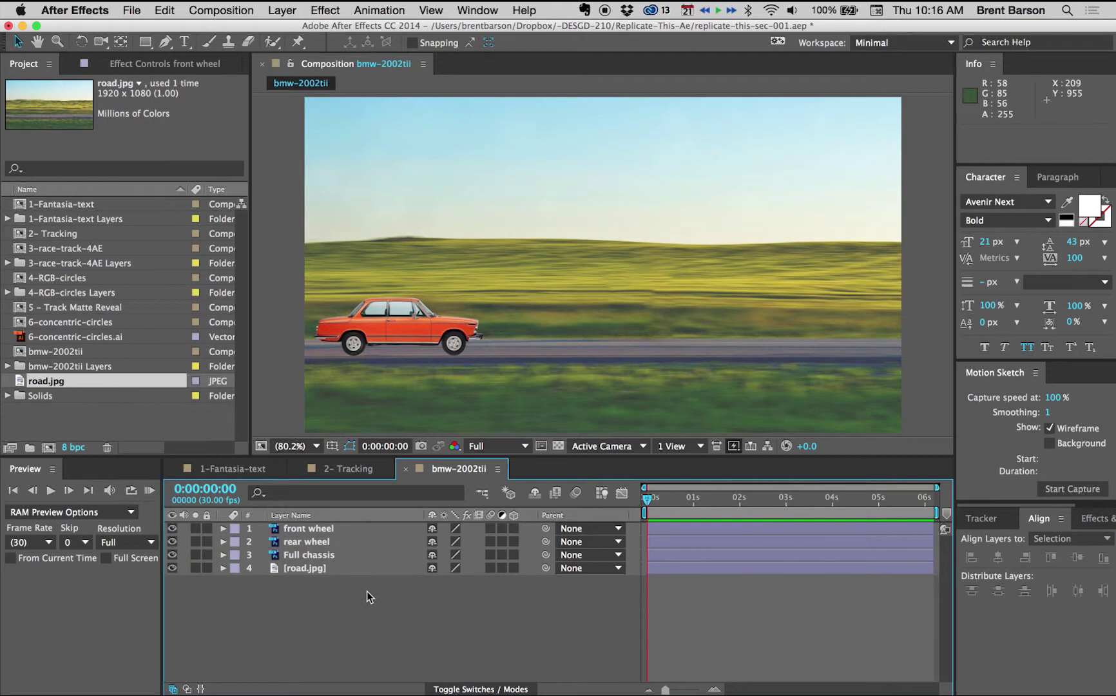
Keyframe the front wheel's Rotation at 0 seconds and 6x+0.0° at 3 seconds.
{"action": "left_click", "coordinate": [291, 528]}
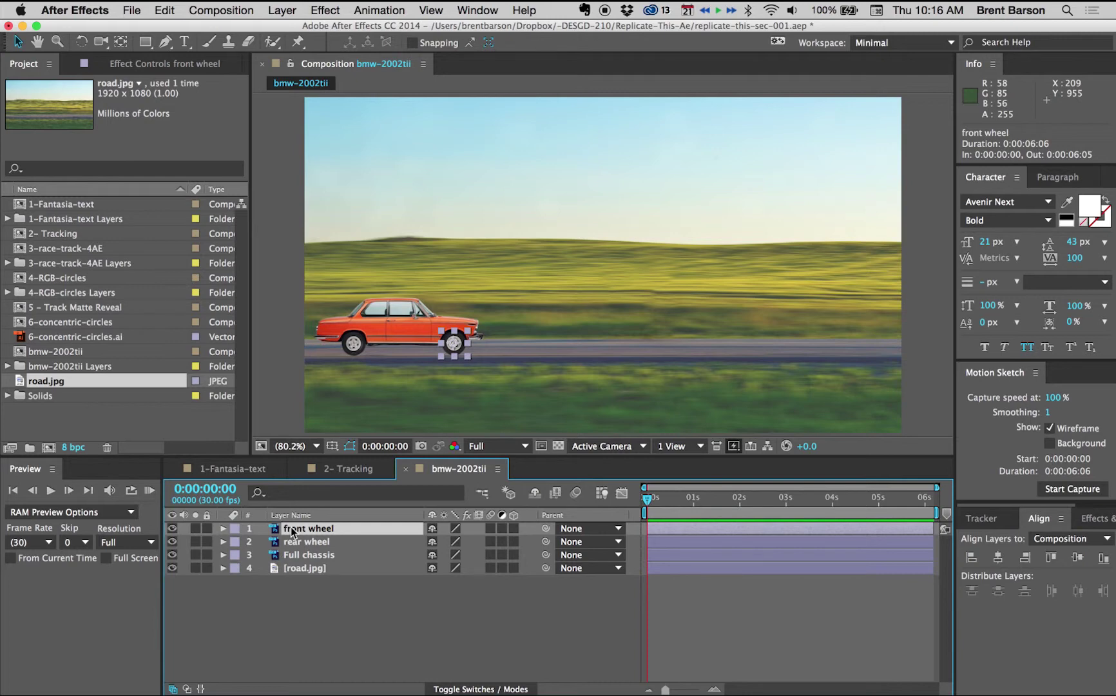
{"action": "key", "text": "alt+shift+r"}
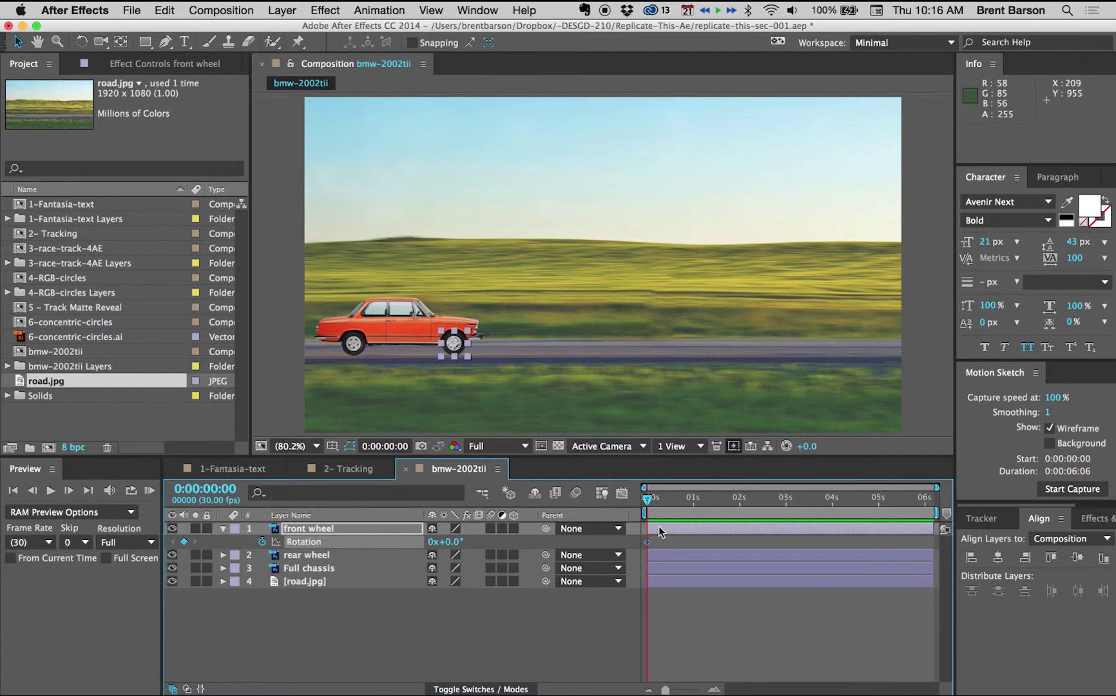
{"action": "left_click", "coordinate": [786, 498]}
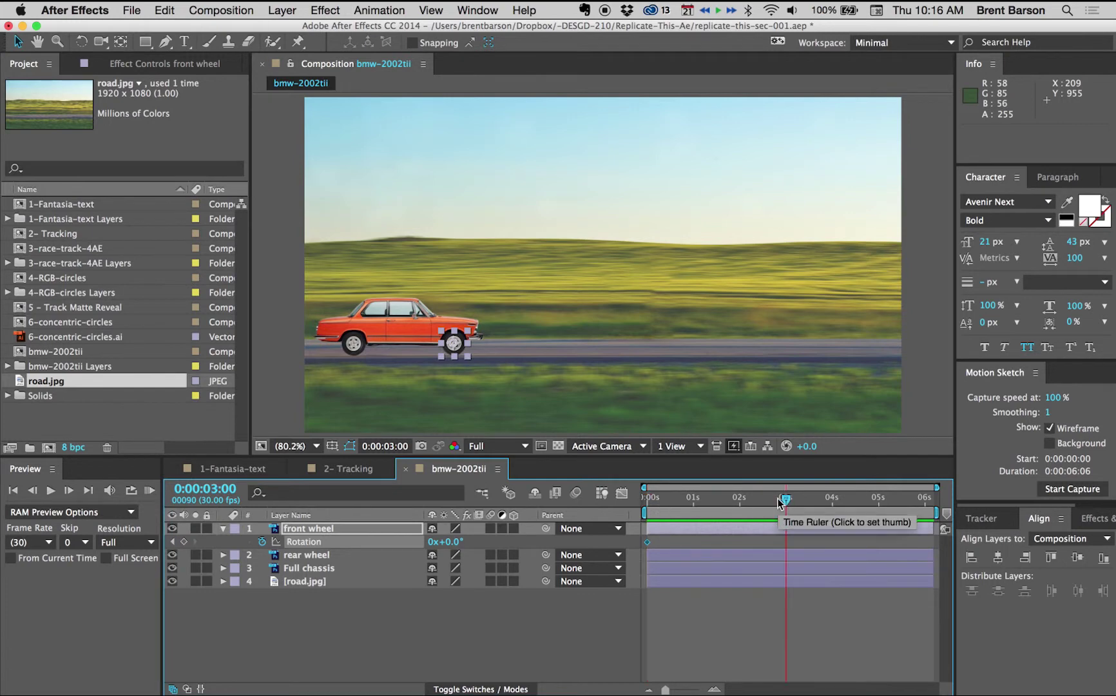
{"action": "left_click", "coordinate": [430, 541]}
{"action": "type", "text": "6"}
{"action": "key", "text": "Return"}
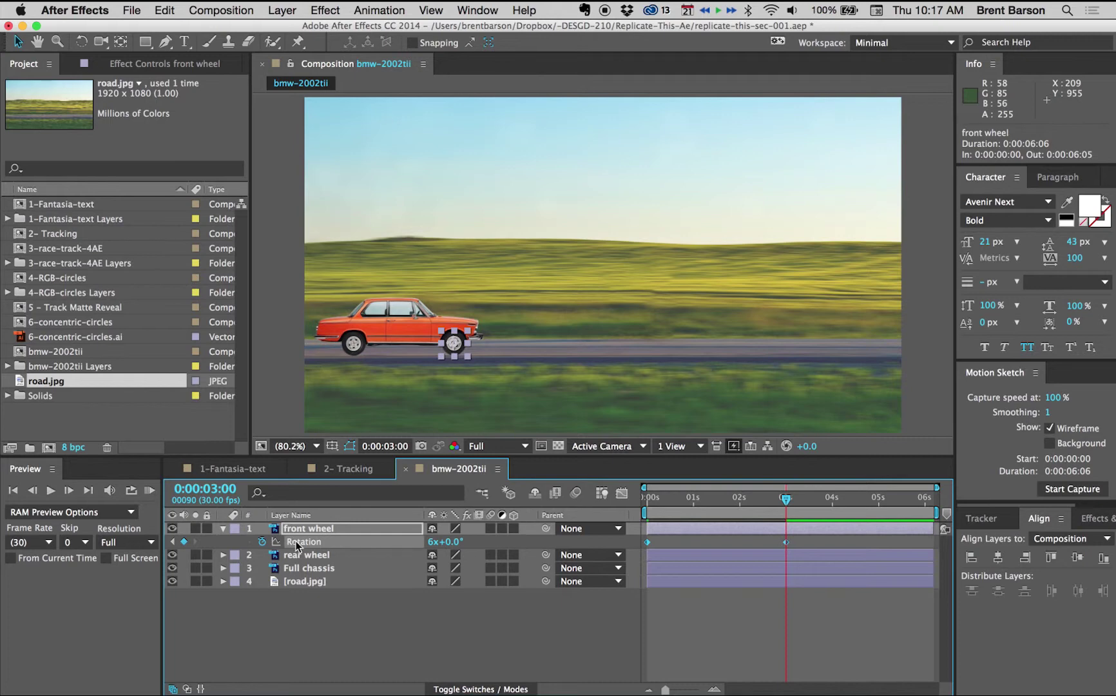
Paste the front wheel's Rotation keyframes onto the rear wheel and scrub to check both spin.
{"action": "key", "text": "Home"}
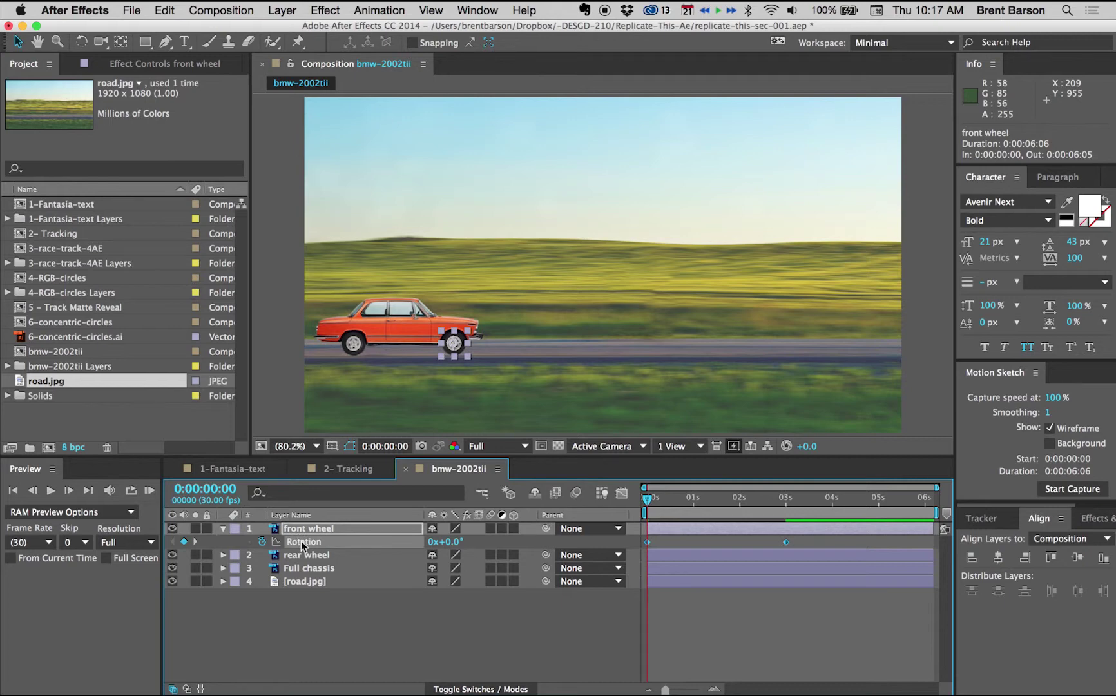
{"action": "key", "text": "super+c"}
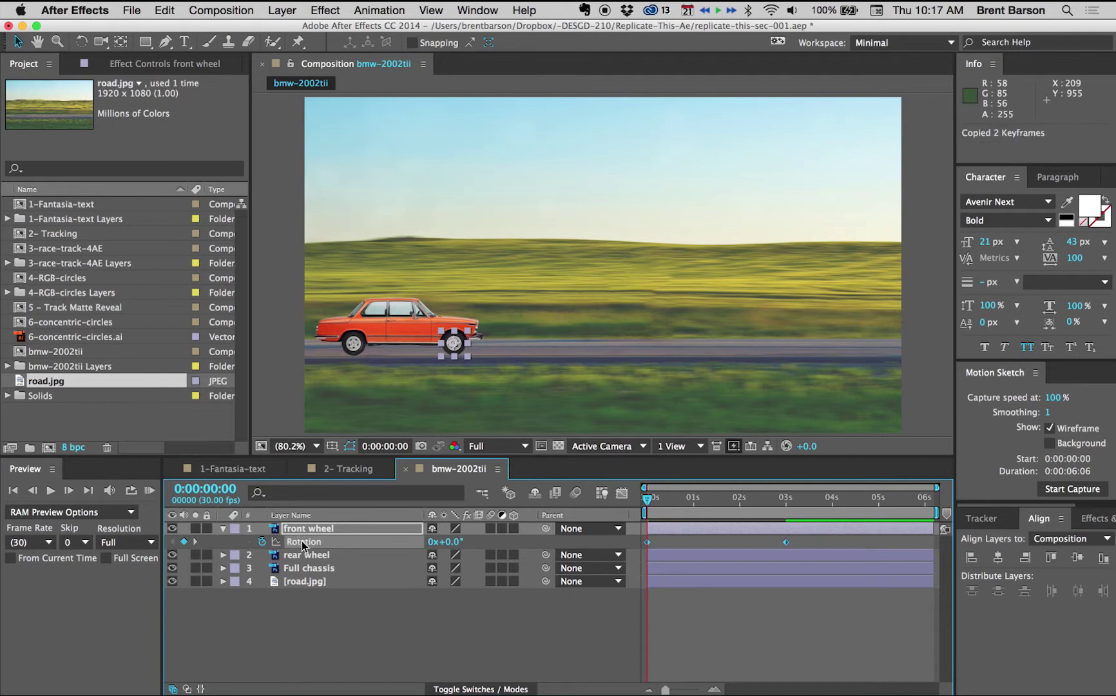
{"action": "left_click", "coordinate": [301, 555]}
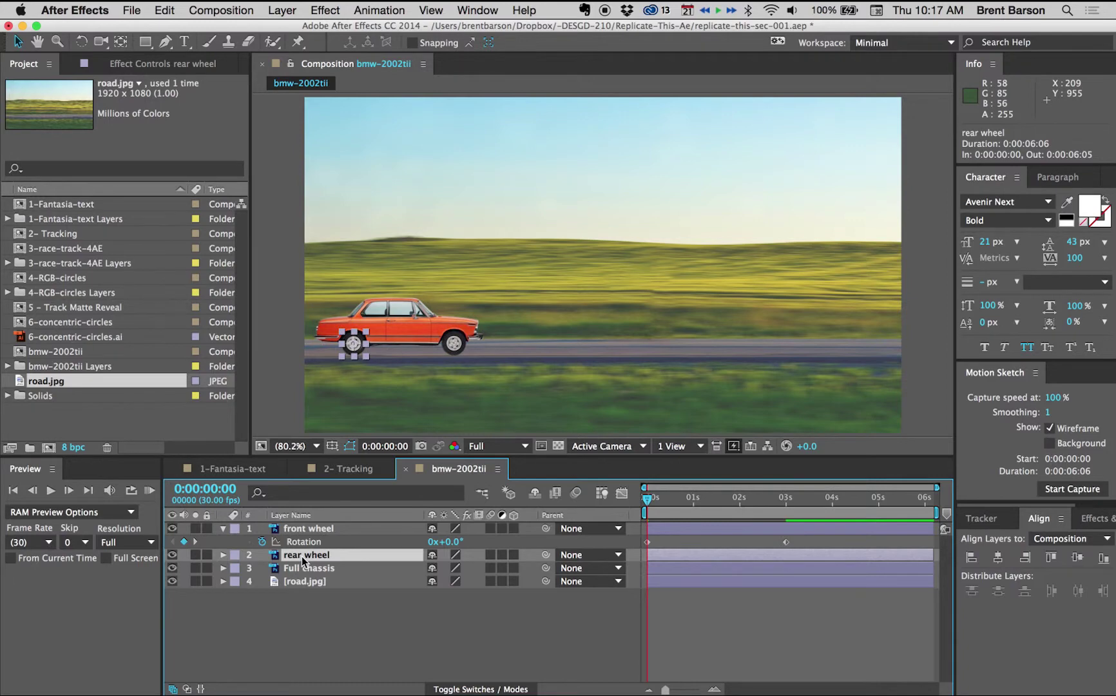
{"action": "key", "text": "super+v"}
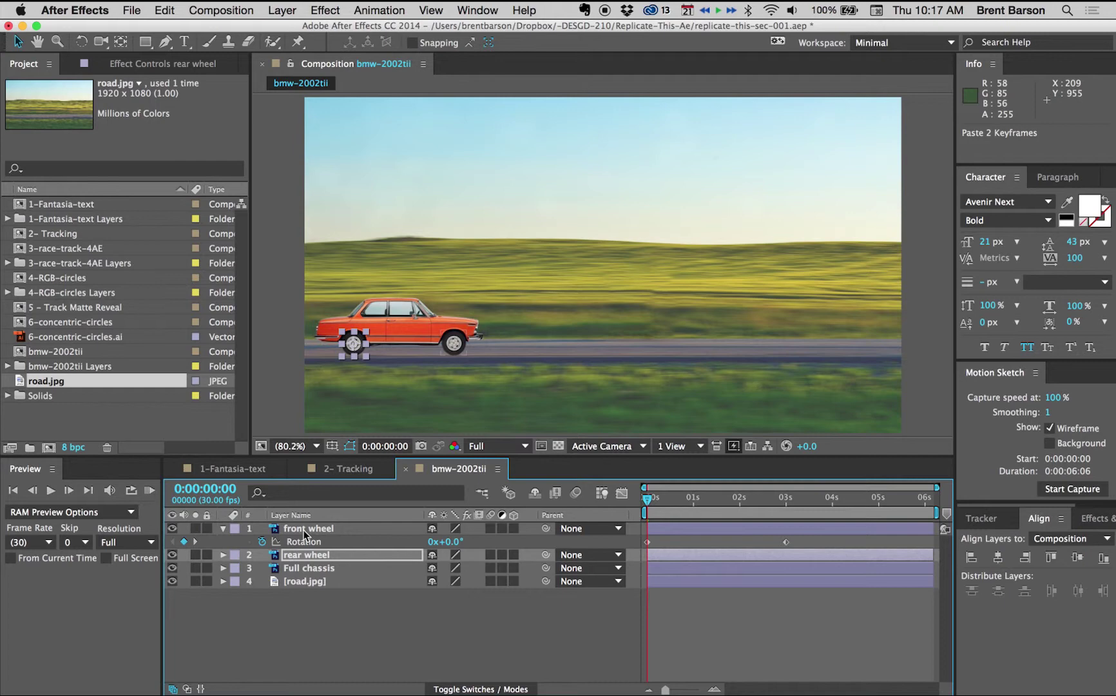
{"action": "left_click", "coordinate": [306, 557]}
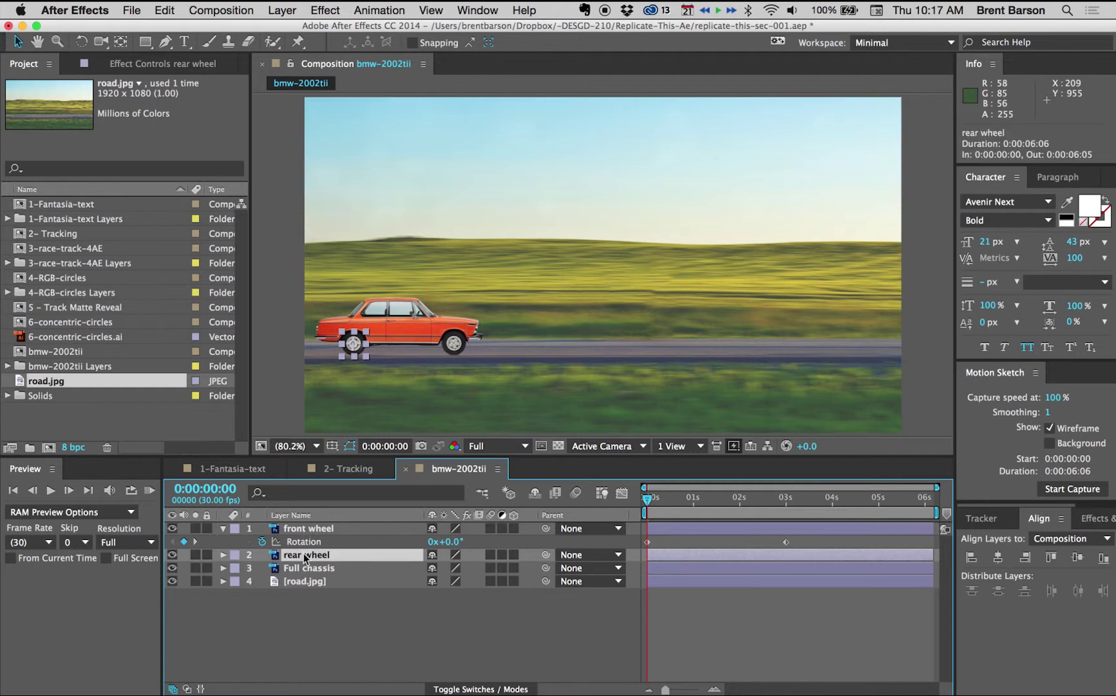
{"action": "key", "text": "u"}
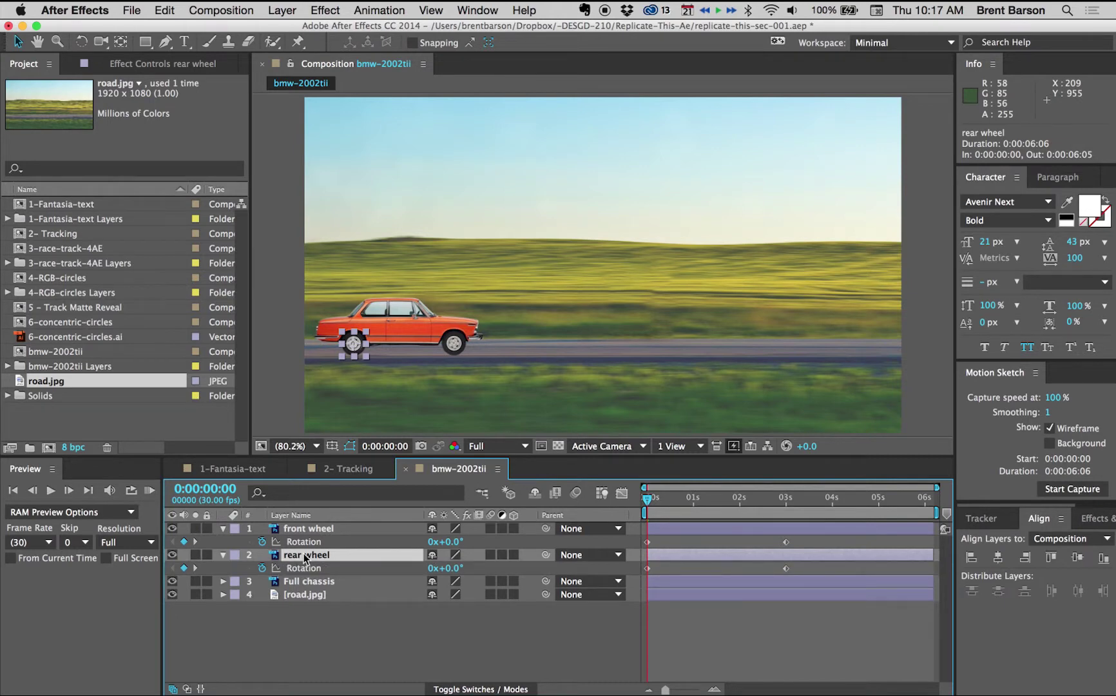
{"action": "left_click_drag", "start_coordinate": [648, 498], "coordinate": [777, 499]}
{"action": "left_click", "coordinate": [720, 668]}
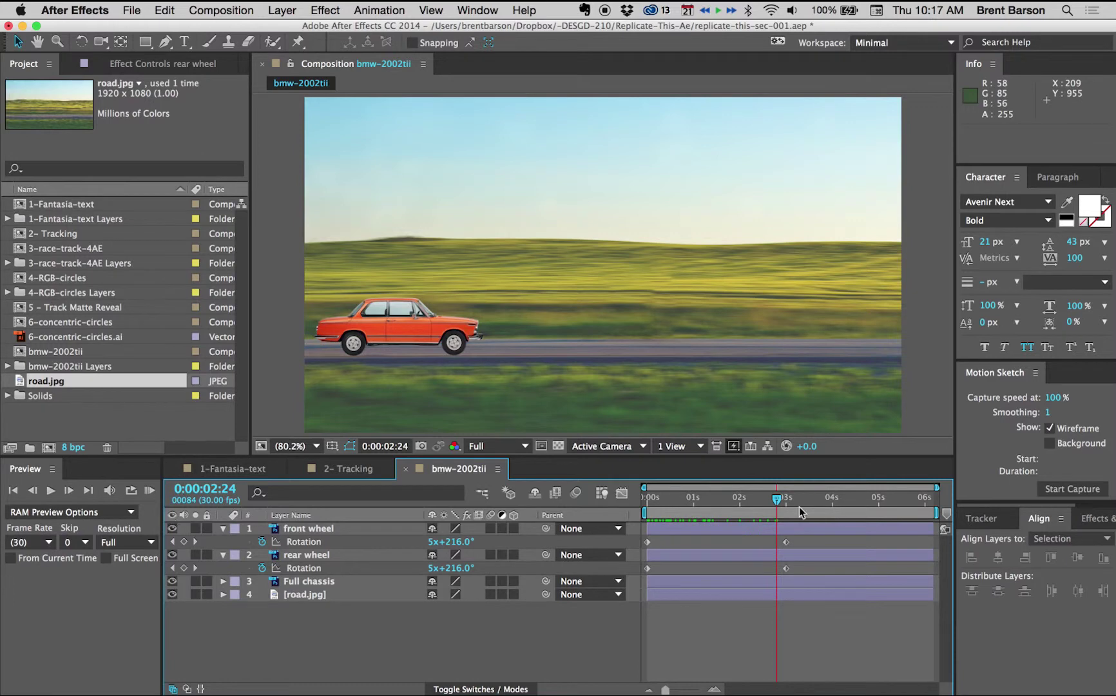
Jump to the 0:00:03:00 rotation keyframe and set the work area end there.
{"action": "left_click", "coordinate": [196, 543]}
{"action": "key", "text": "n"}
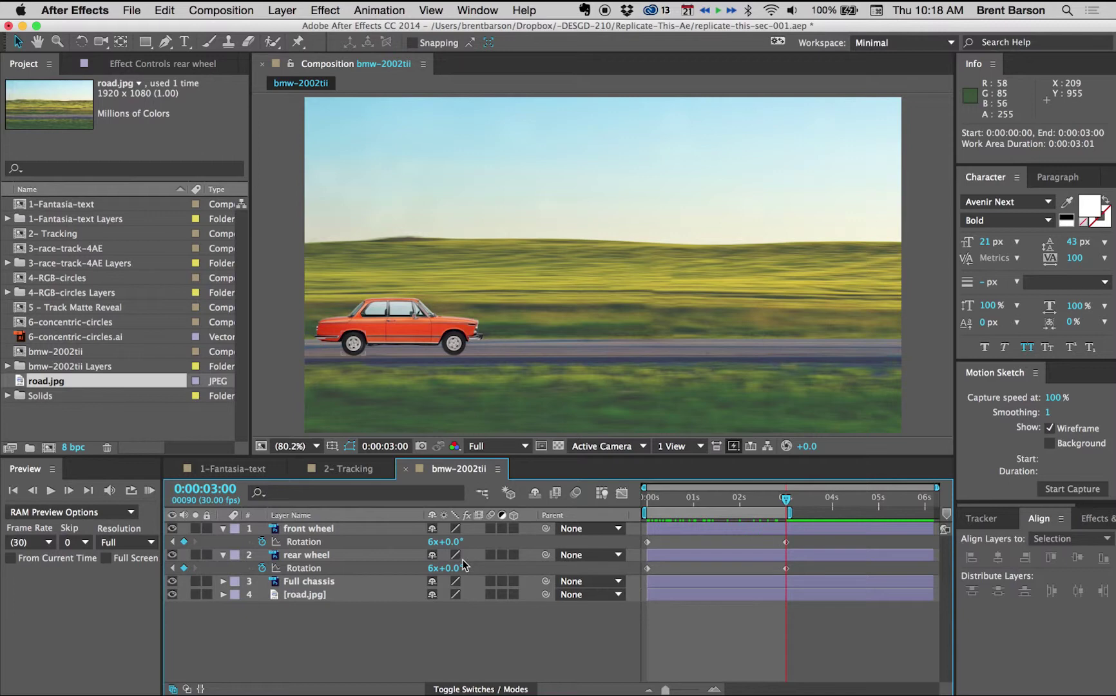
Parent the front wheel and rear wheel layers to Full chassis, then drag the car to confirm they follow.
{"action": "left_click", "coordinate": [307, 529]}
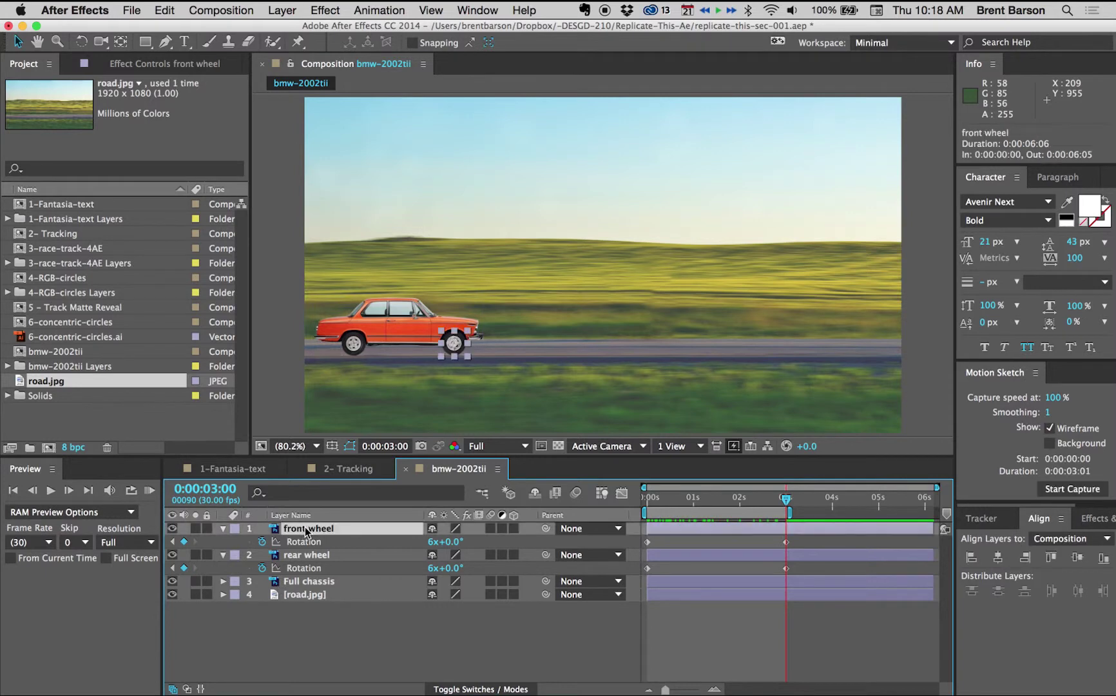
{"action": "left_click", "coordinate": [308, 557], "text": "shift"}
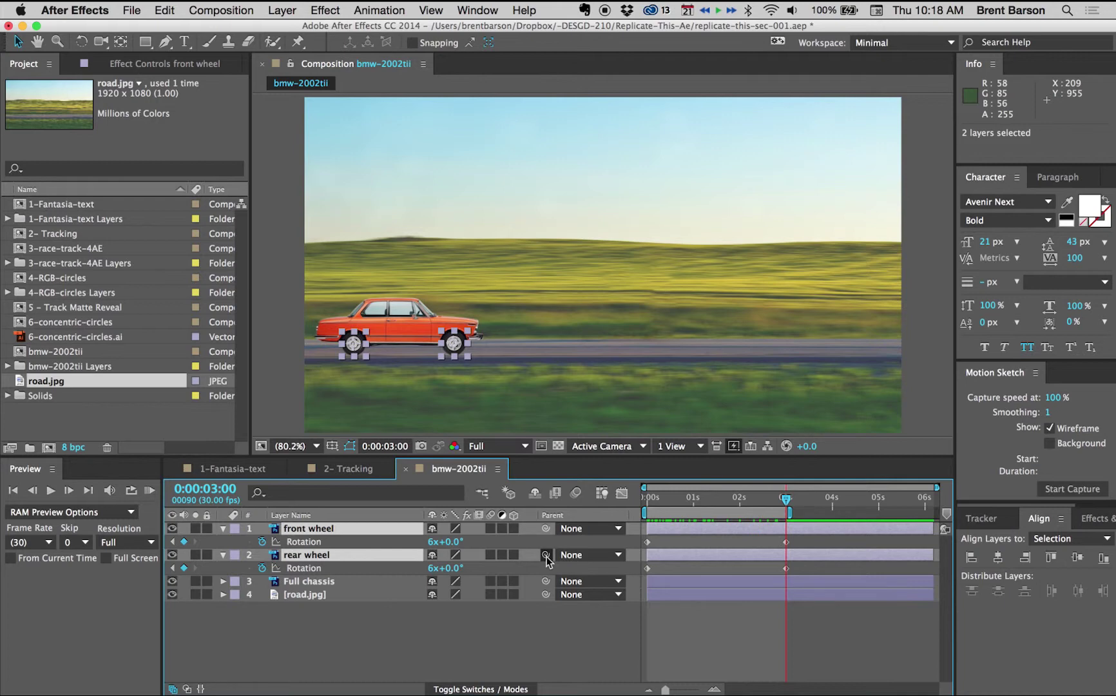
{"action": "left_click_drag", "start_coordinate": [546, 556], "coordinate": [310, 585]}
{"action": "left_click", "coordinate": [309, 583]}
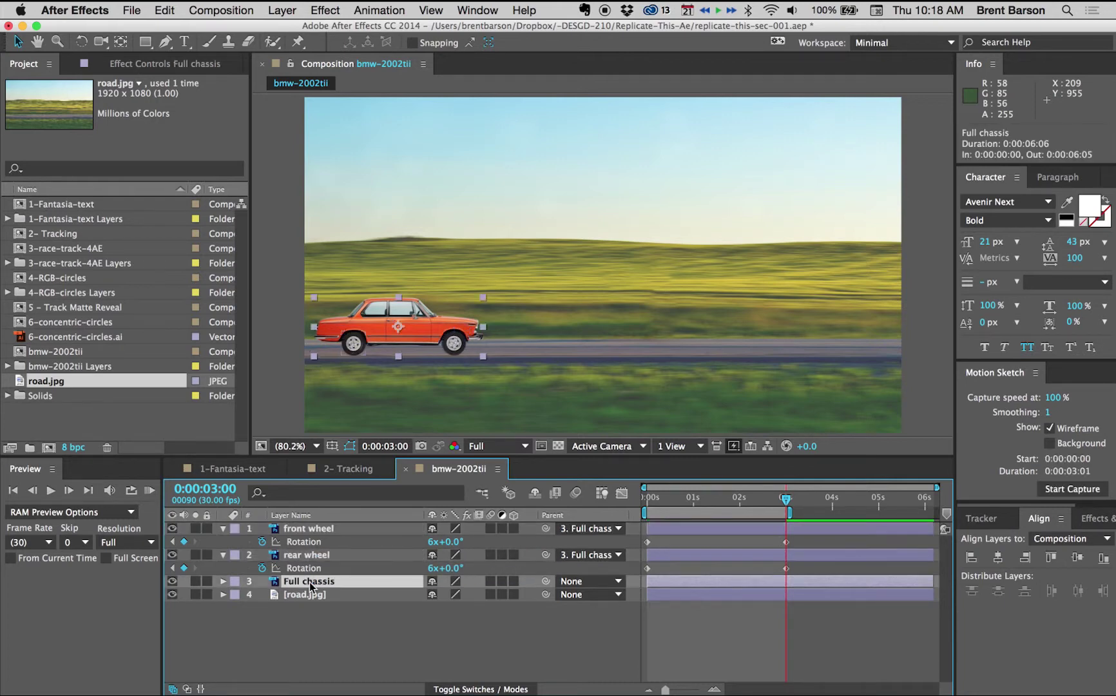
{"action": "left_click_drag", "start_coordinate": [442, 316], "coordinate": [420, 330]}
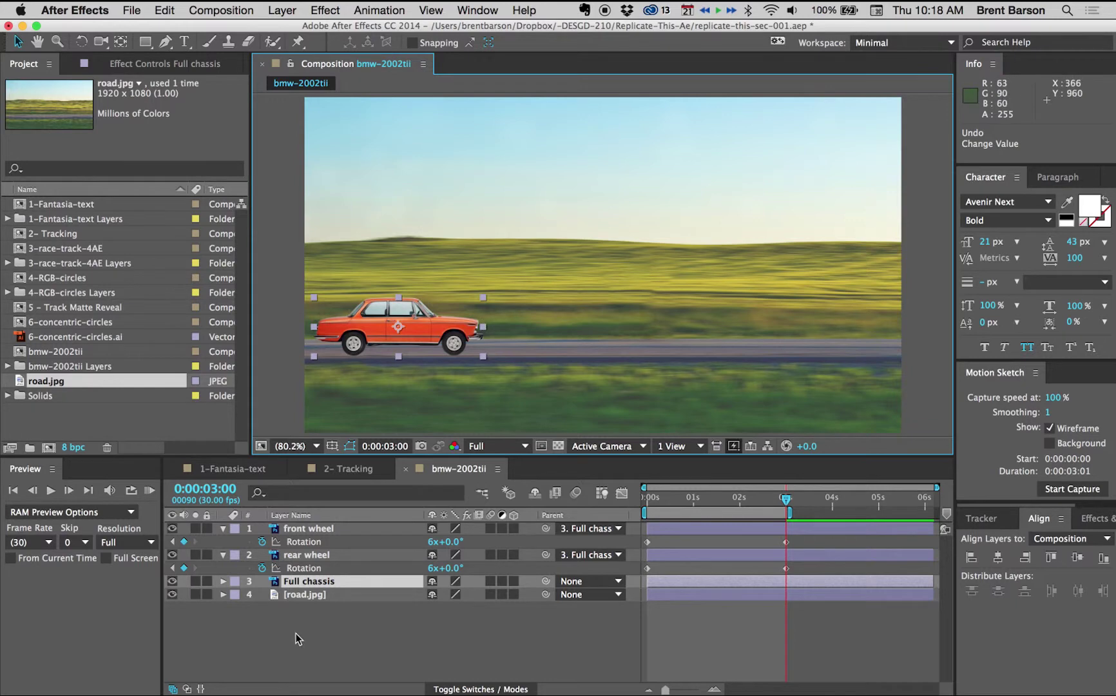
Keyframe Full chassis Position at 0 s with the car off the left edge (-287.1, 737.0).
{"action": "left_click", "coordinate": [303, 583]}
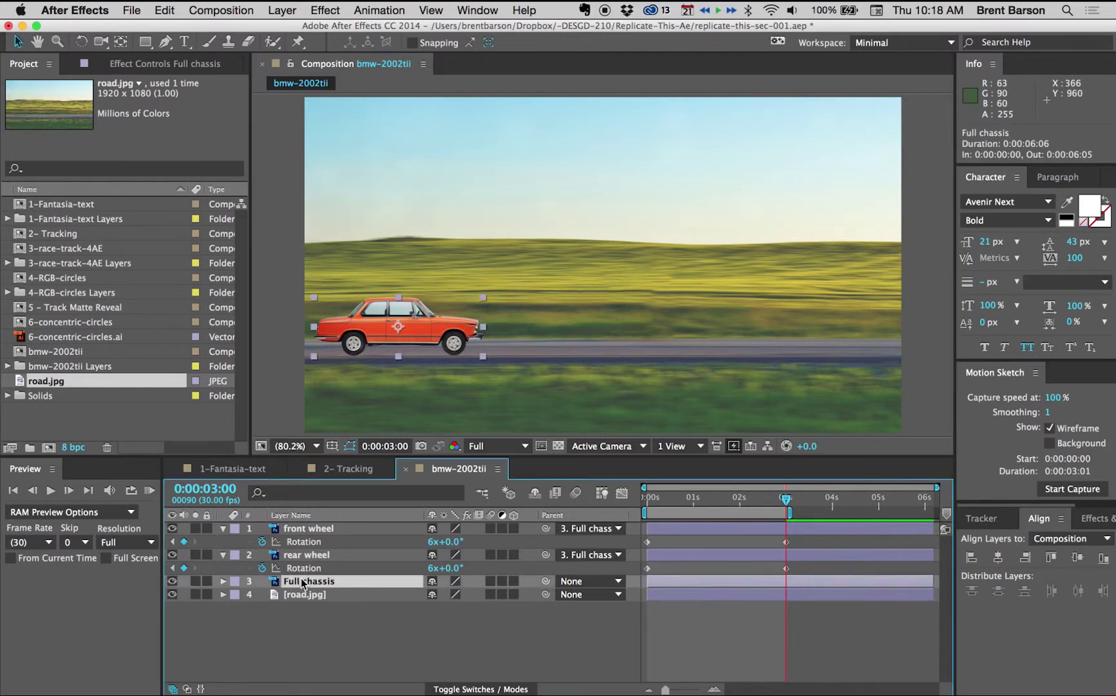
{"action": "key", "text": "p"}
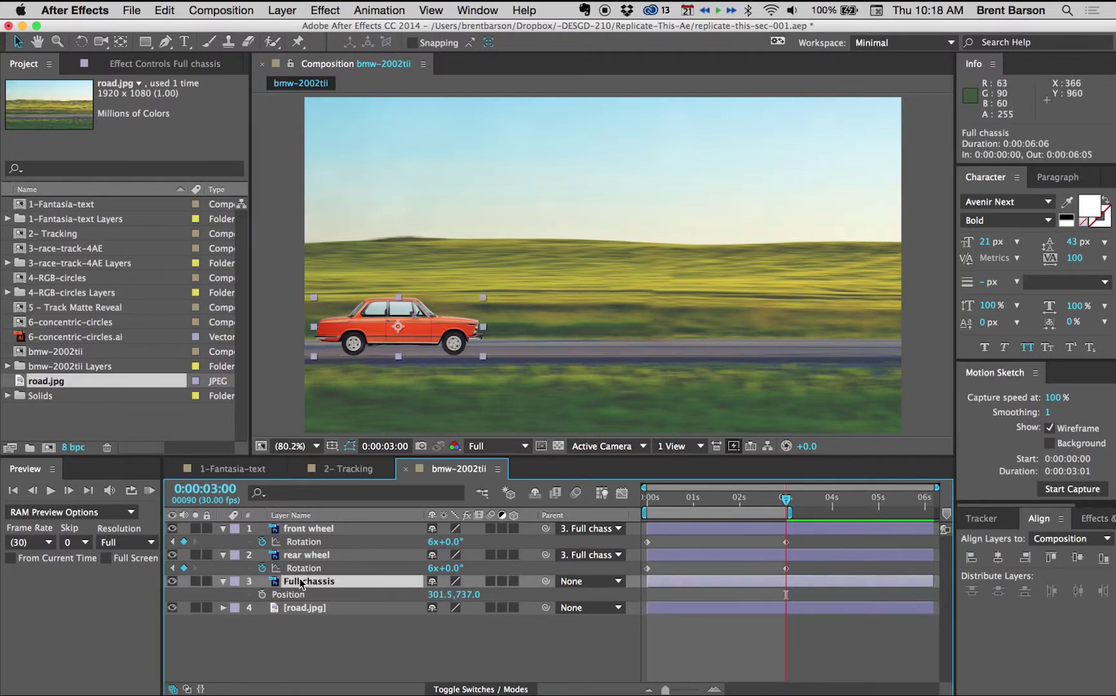
{"action": "key", "text": "Home"}
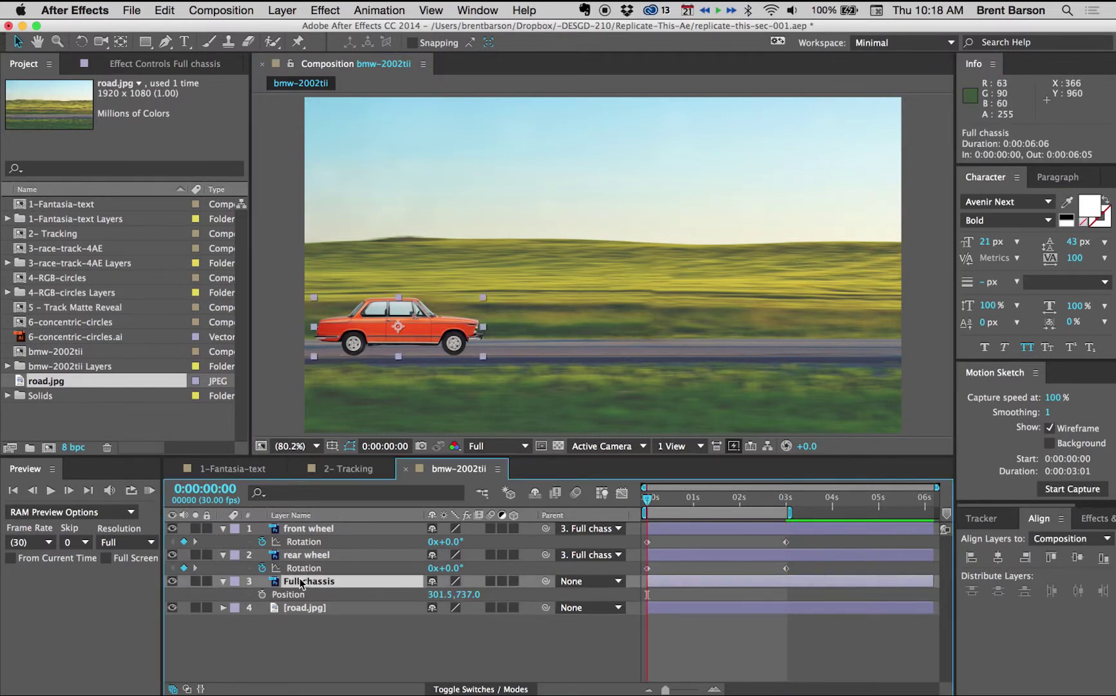
{"action": "left_click", "coordinate": [261, 595]}
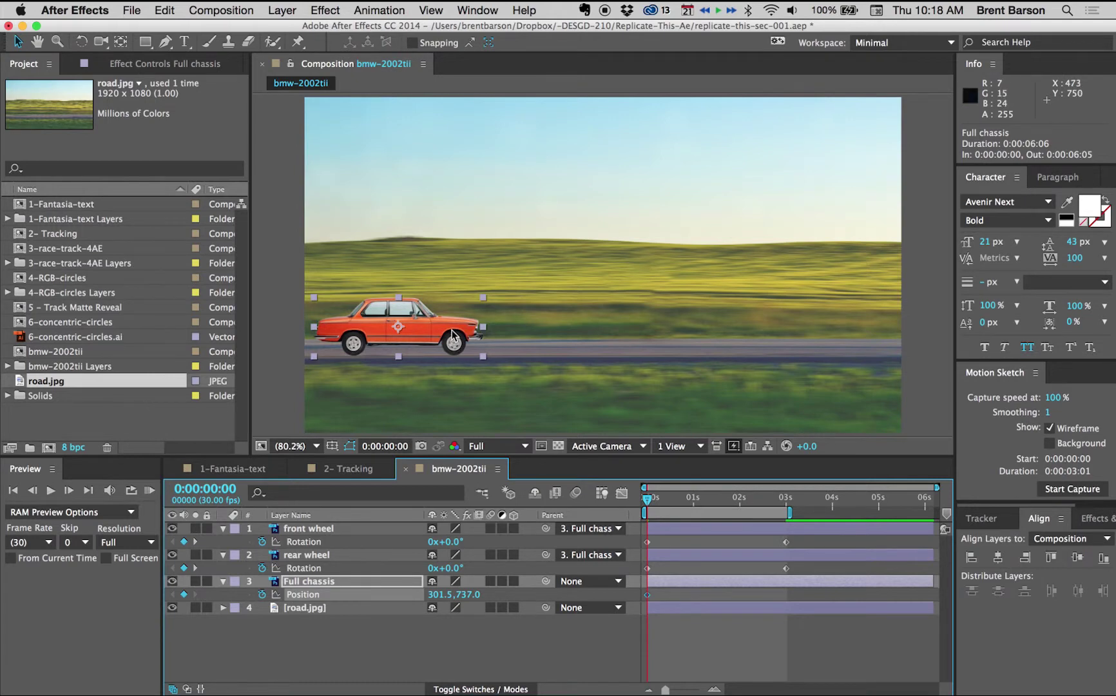
{"action": "left_click_drag", "start_coordinate": [453, 335], "coordinate": [269, 324]}
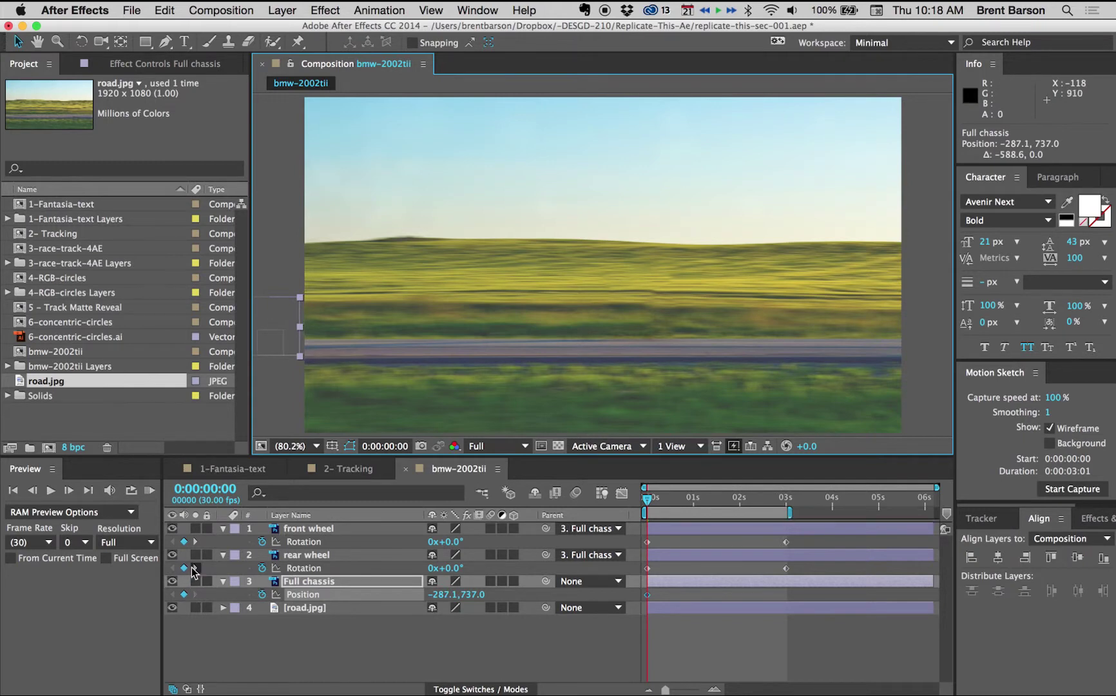
{"action": "left_click", "coordinate": [194, 568]}
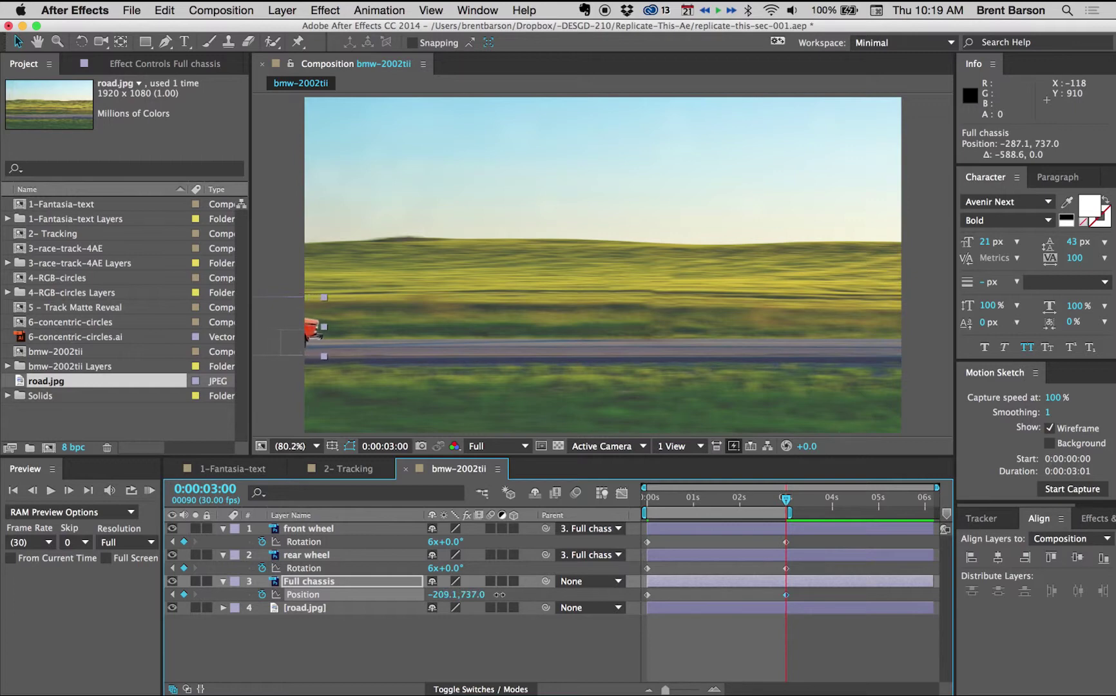
Scrub the Full chassis Position X at 3 s up to 2205.9, past the right edge.
{"action": "left_click_drag", "start_coordinate": [501, 594], "coordinate": [595, 593]}
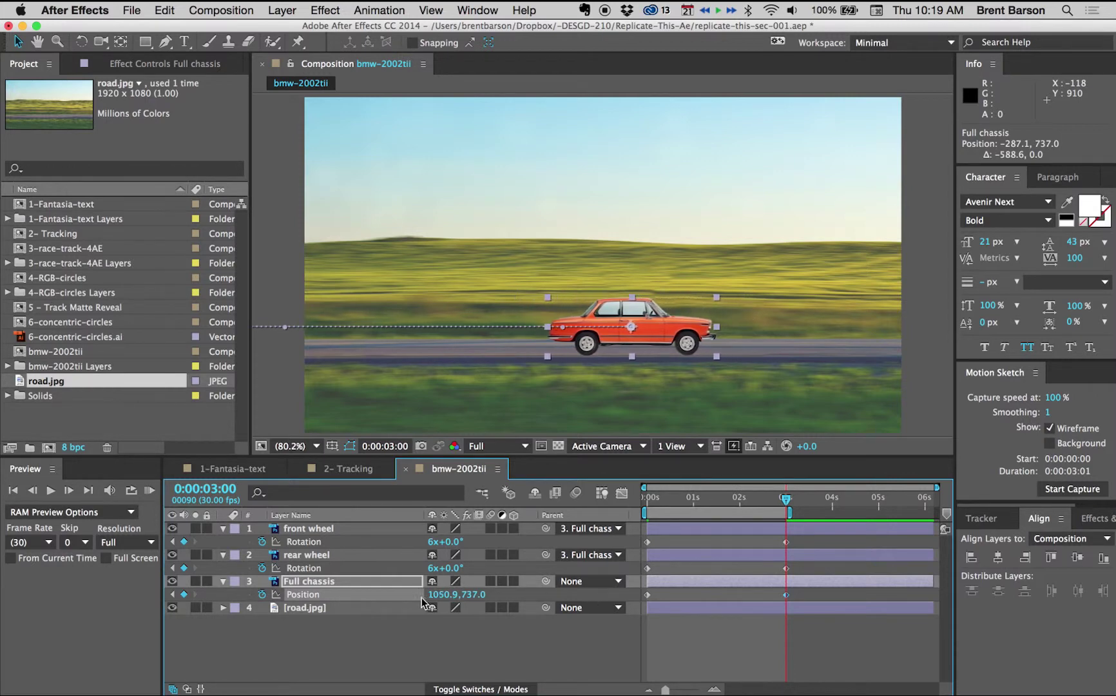
{"action": "left_click_drag", "start_coordinate": [431, 592], "coordinate": [644, 595]}
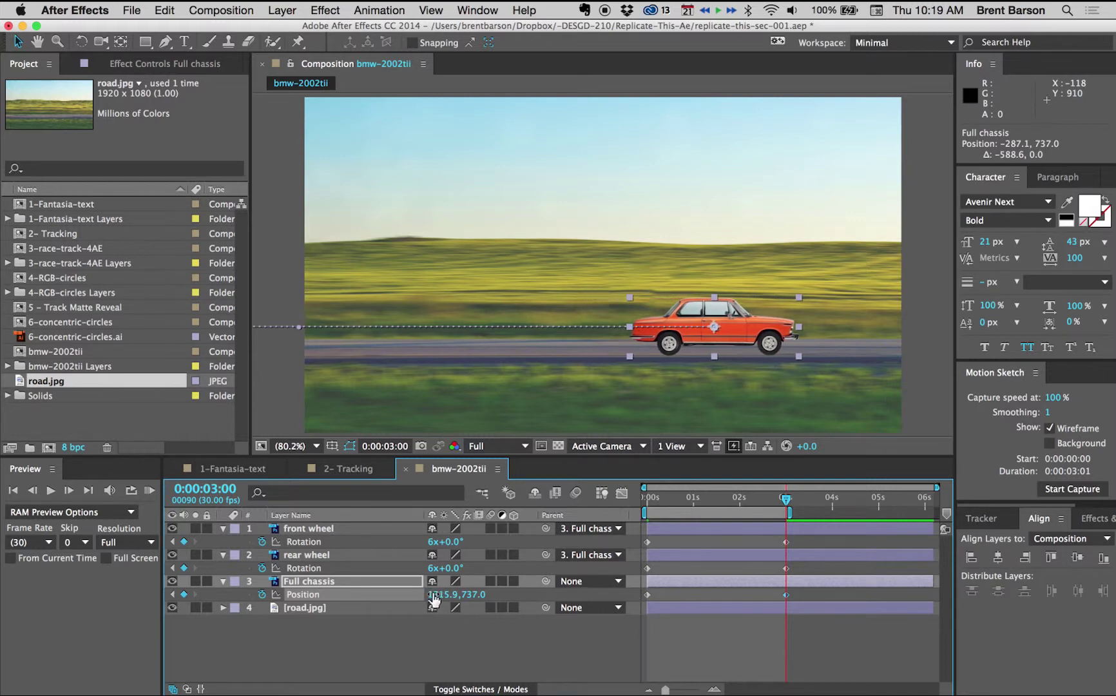
{"action": "left_click_drag", "start_coordinate": [433, 594], "coordinate": [498, 594]}
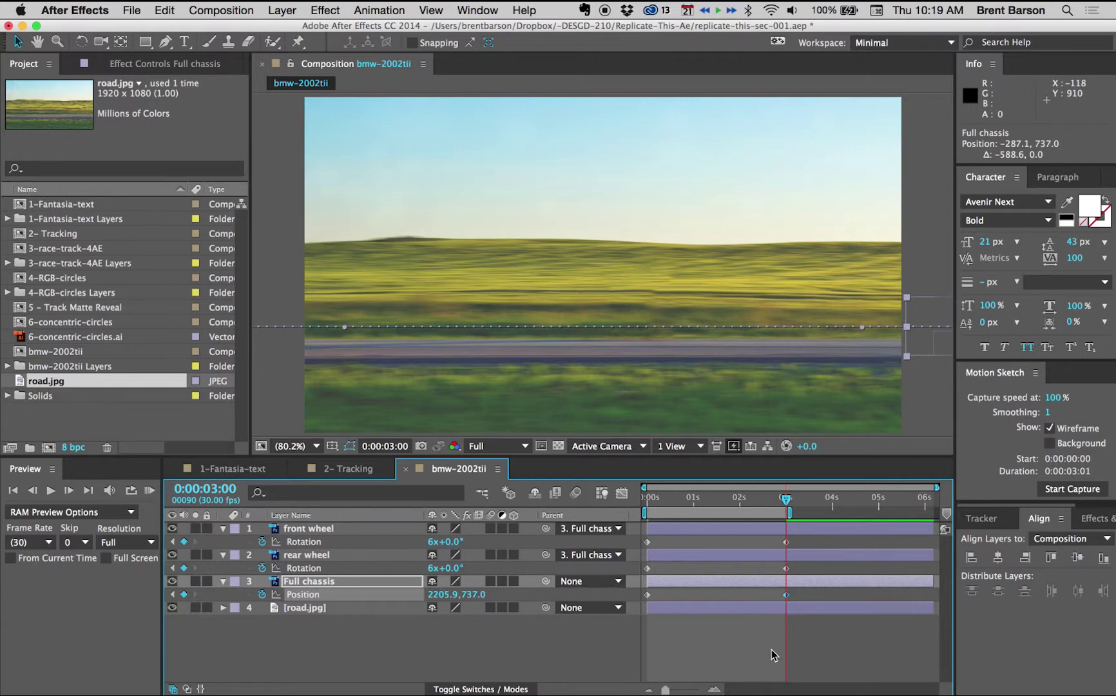
Deselect all layers and RAM-preview all 91 frames at 30 fps.
{"action": "left_click", "coordinate": [754, 636]}
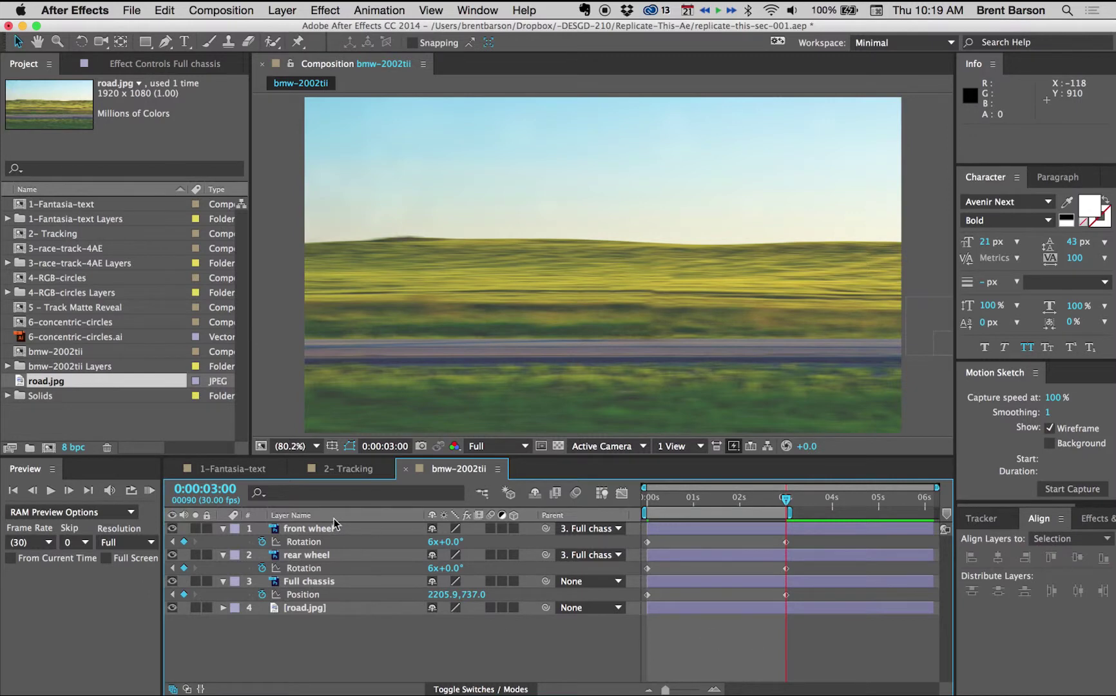
{"action": "left_click", "coordinate": [149, 494]}
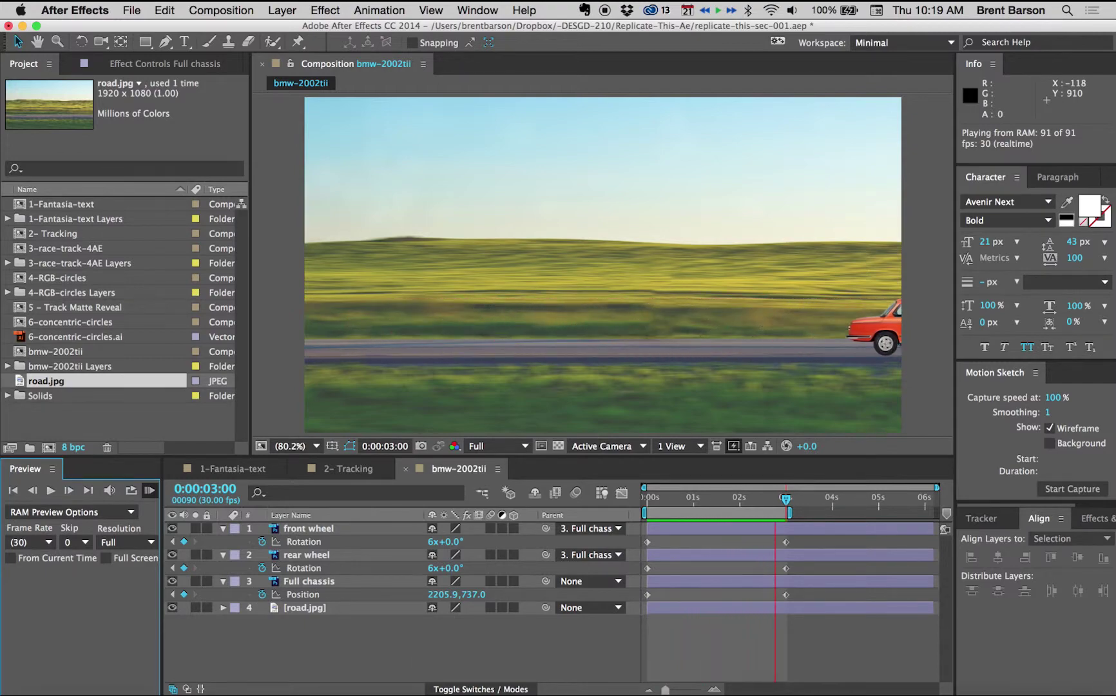
{"action": "mouse_move", "coordinate": [523, 677]}
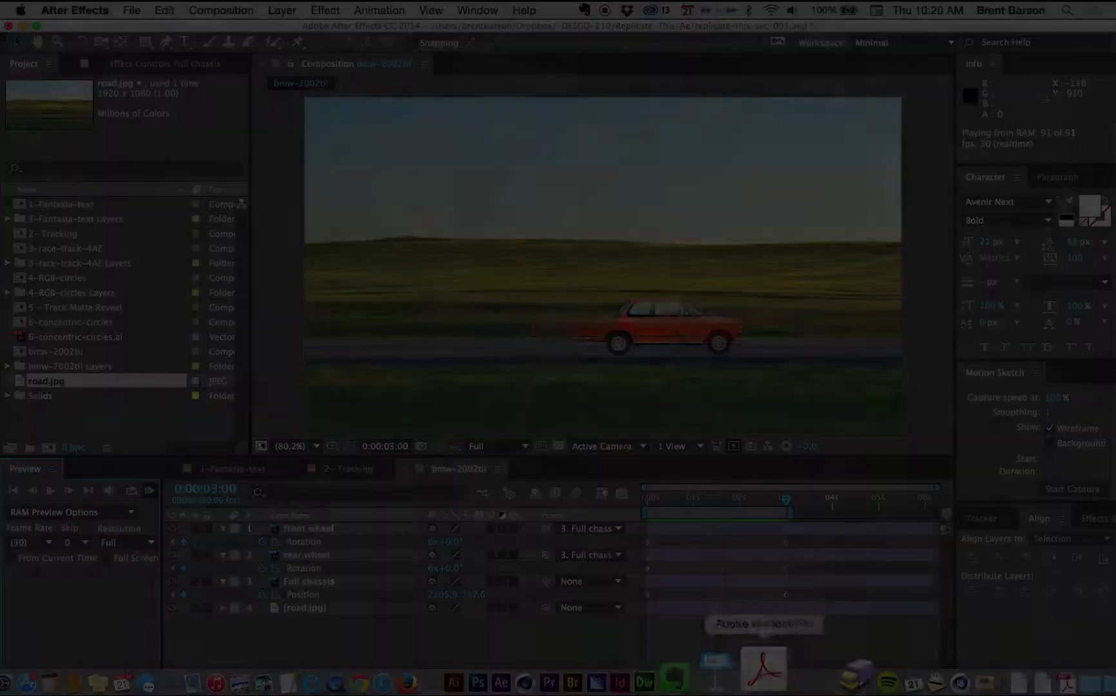